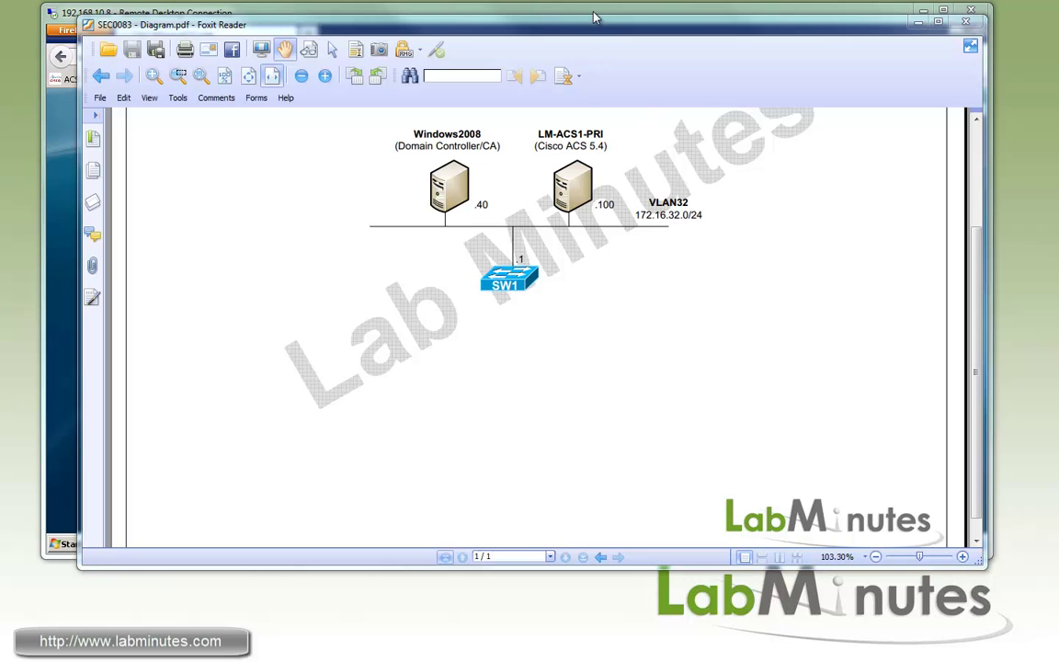
{"action": "left_click", "coordinate": [533, 9]}
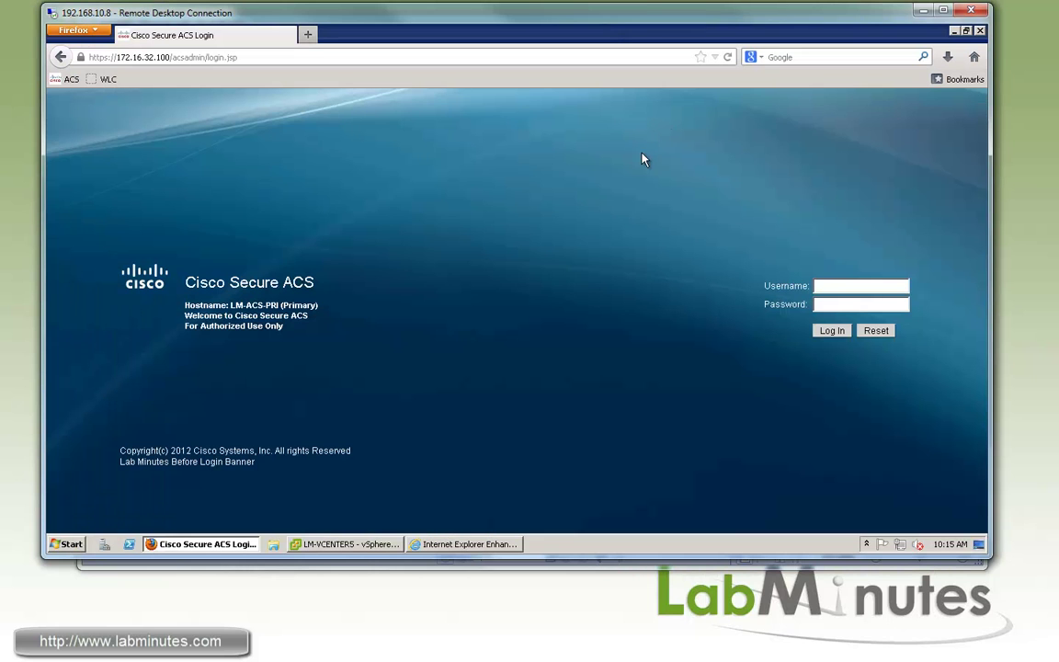
{"action": "left_click", "coordinate": [468, 545]}
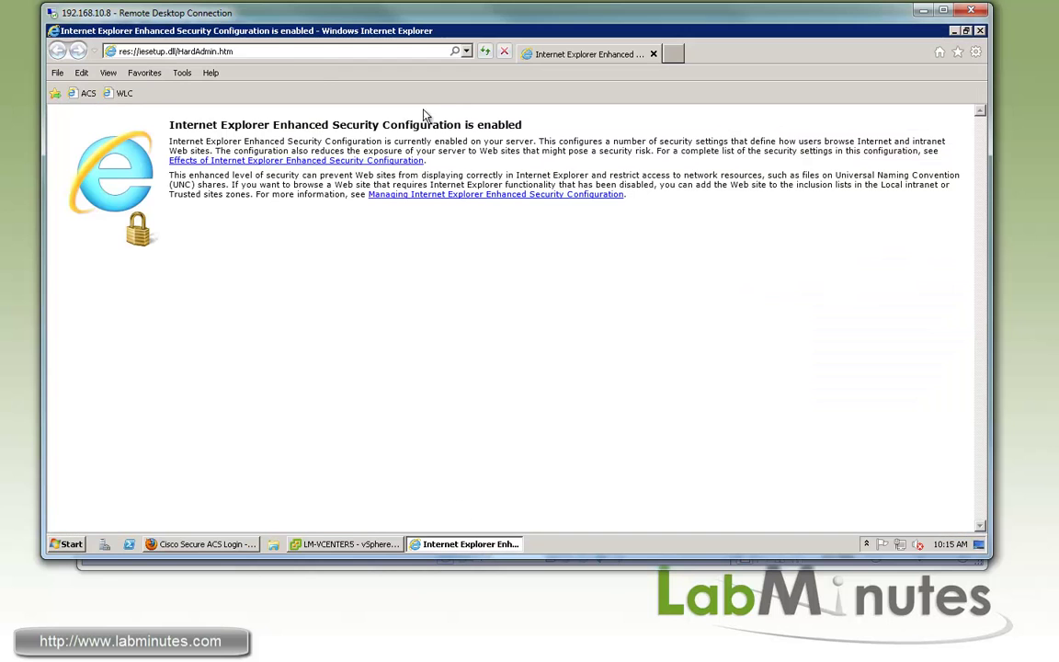
{"action": "left_click", "coordinate": [243, 51]}
{"action": "double_click", "coordinate": [203, 51]}
{"action": "left_click_drag", "start_coordinate": [87, 57], "coordinate": [96, 55]}
{"action": "left_click", "coordinate": [109, 53]}
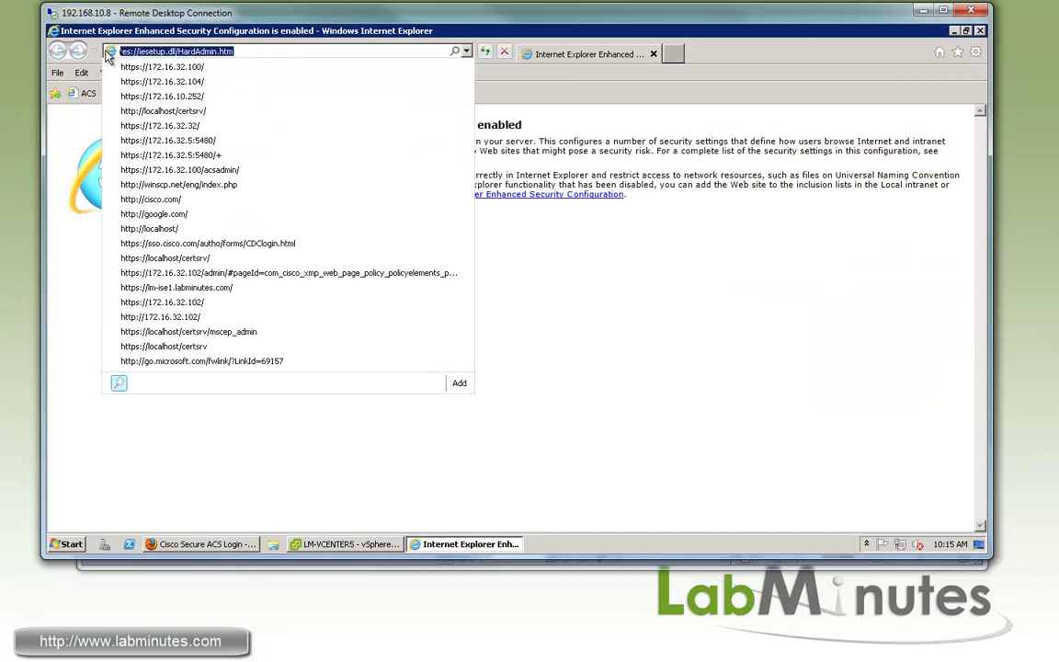
{"action": "type", "text": "https:"}
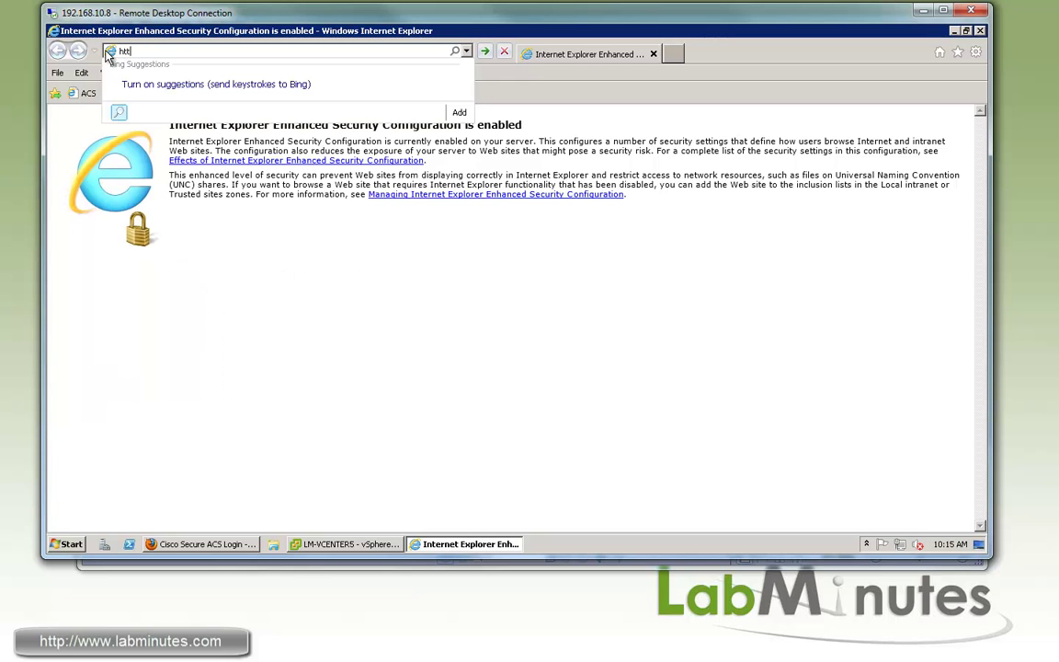
{"action": "key", "text": "BackSpace"}
{"action": "key", "text": "BackSpace"}
{"action": "type", "text": "://localhost/"}
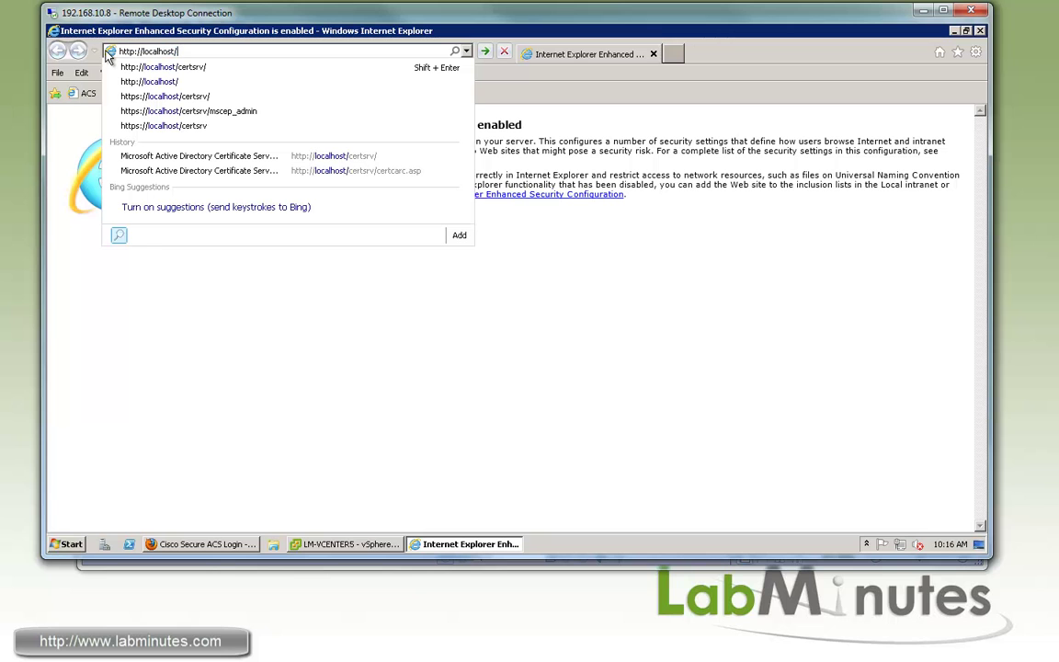
{"action": "type", "text": "certsrv/"}
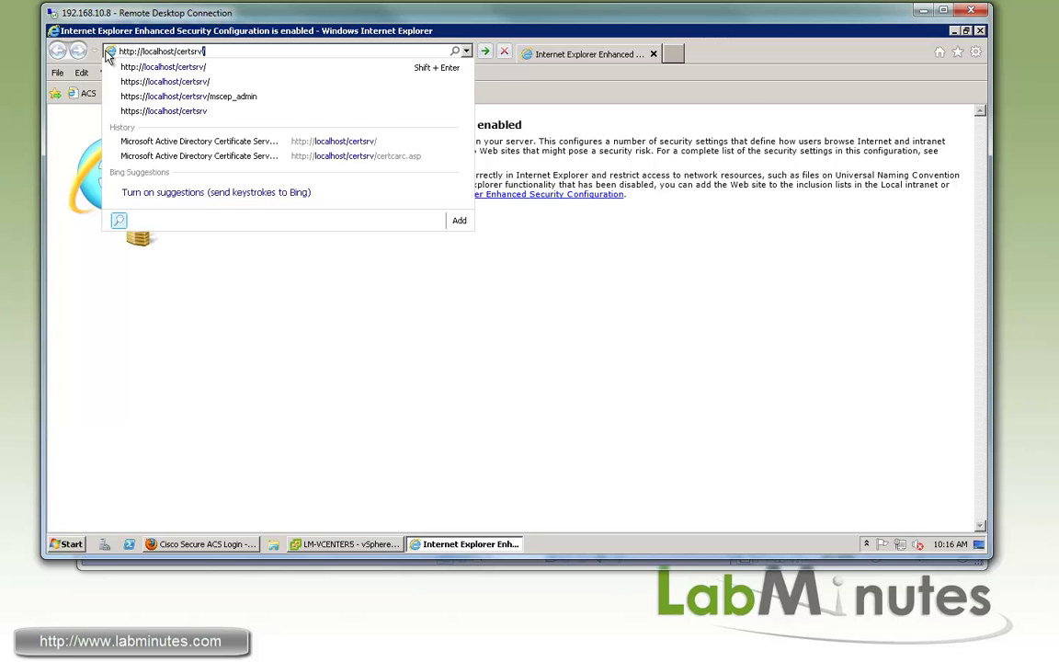
{"action": "key", "text": "Return"}
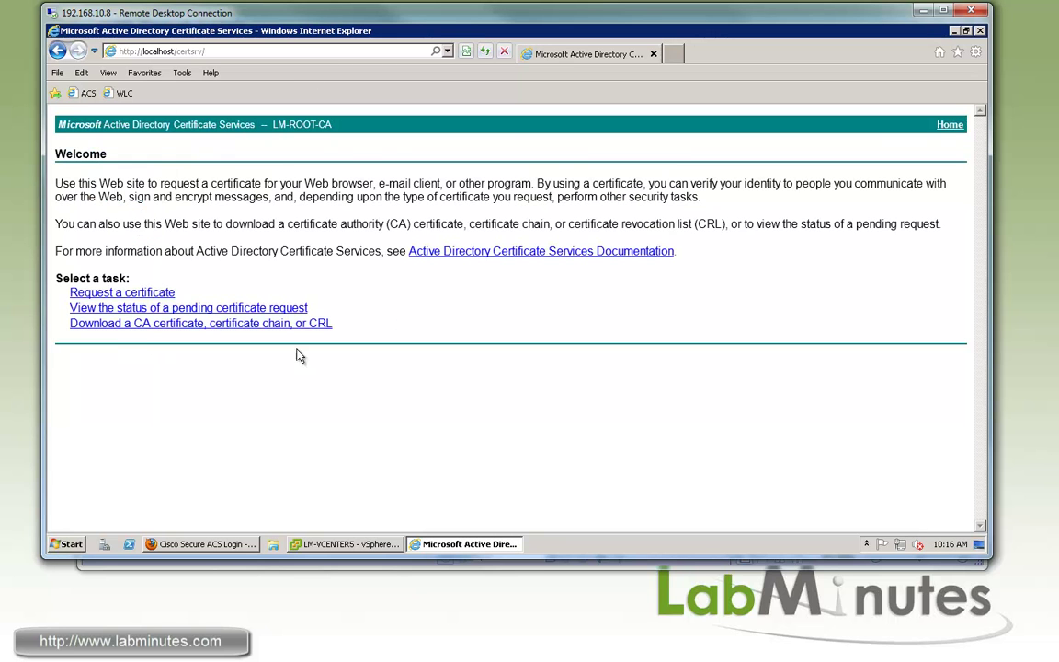
Download the LM-ROOT-CA certificate in Base 64 and save it as certnew.cer on the Desktop.
{"action": "left_click", "coordinate": [276, 324]}
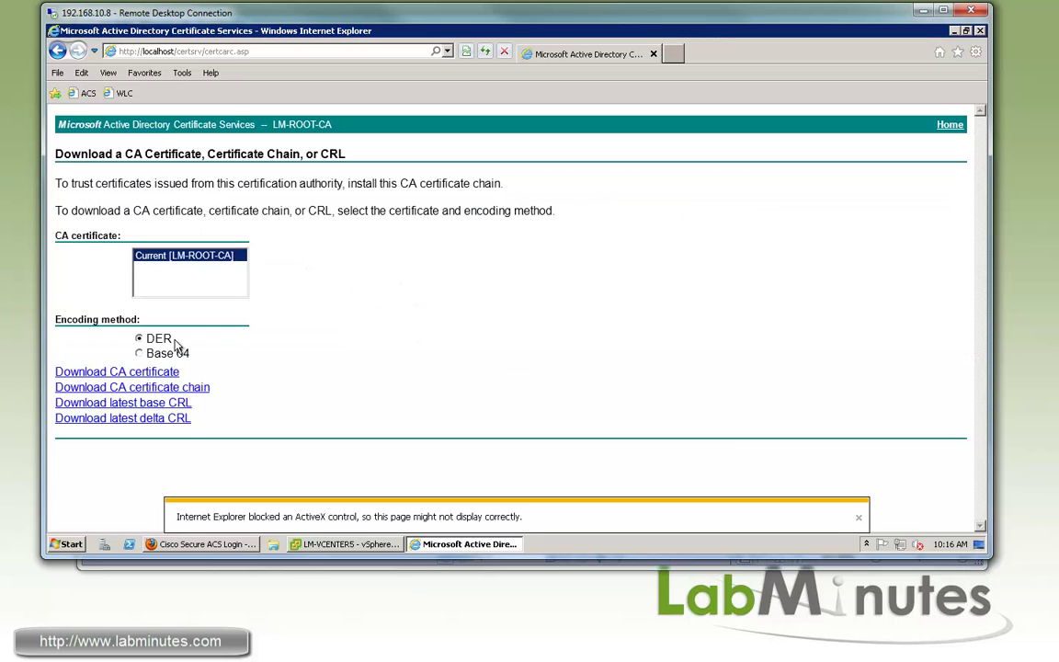
{"action": "left_click", "coordinate": [140, 354]}
{"action": "left_click", "coordinate": [145, 375]}
{"action": "left_click", "coordinate": [750, 517]}
{"action": "left_click", "coordinate": [743, 522]}
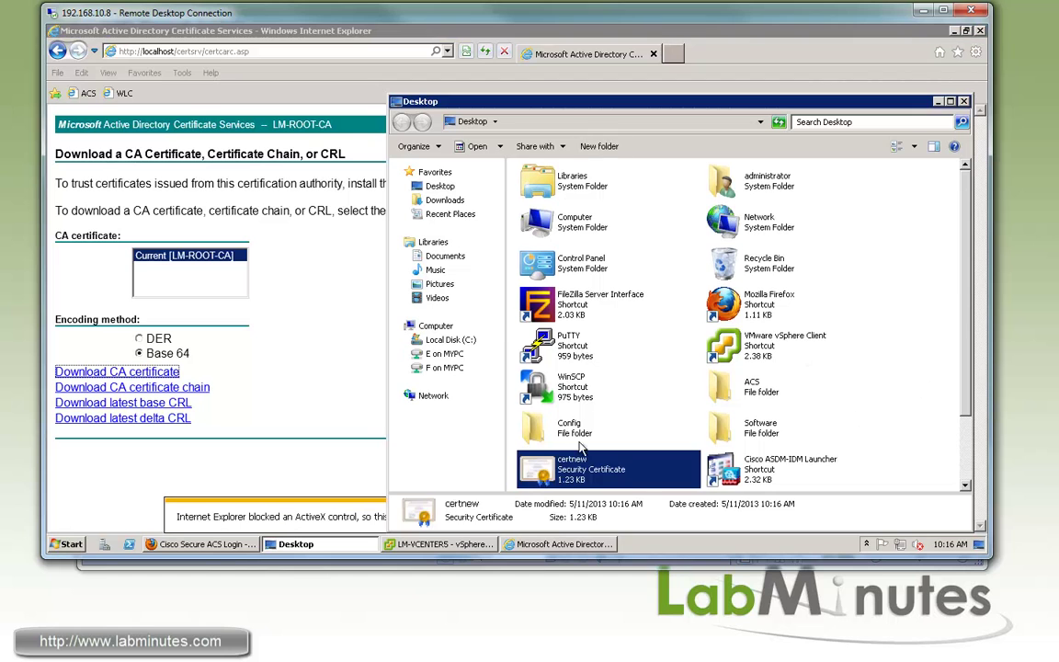
Open certnew.cer to inspect the certificate, valid 9/15/2012 to 9/15/2017.
{"action": "double_click", "coordinate": [603, 467]}
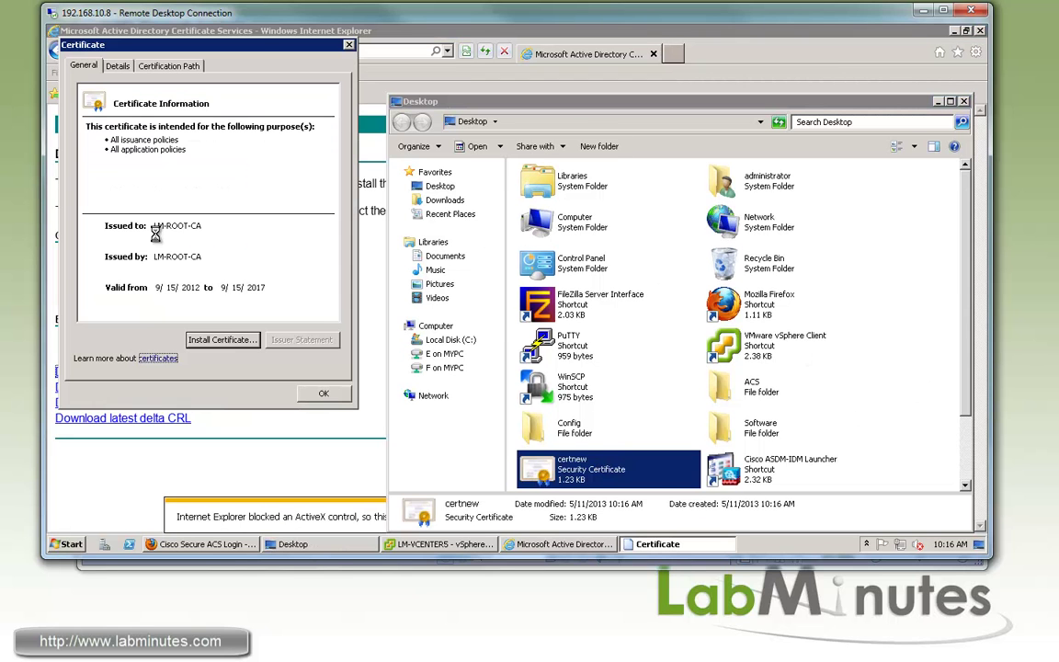
{"action": "left_click_drag", "start_coordinate": [229, 41], "coordinate": [448, 63]}
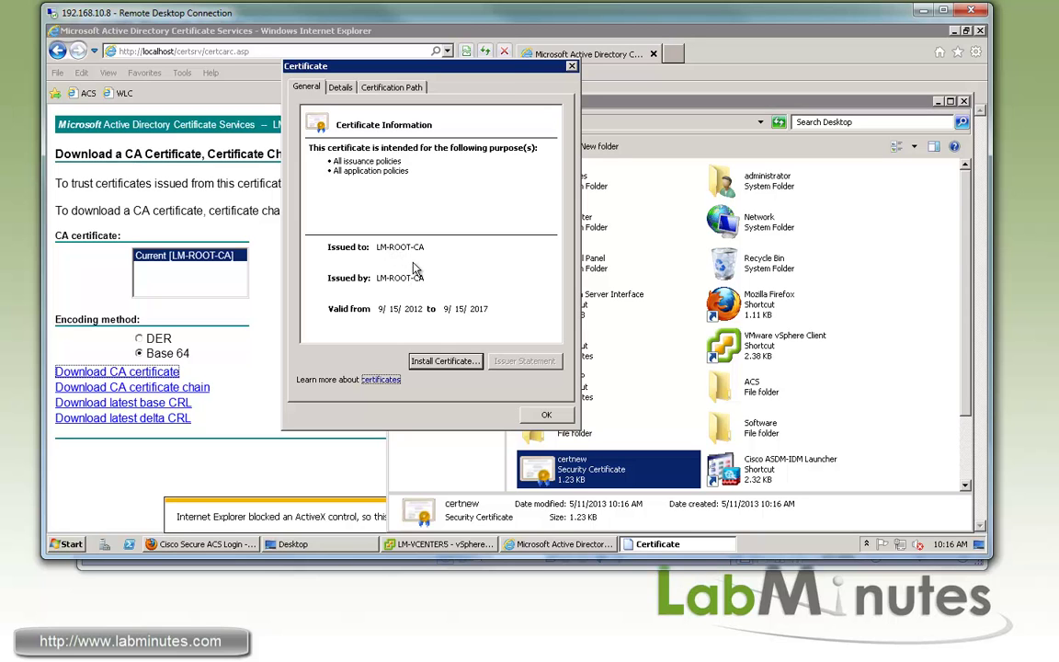
{"action": "left_click_drag", "start_coordinate": [452, 68], "coordinate": [453, 115]}
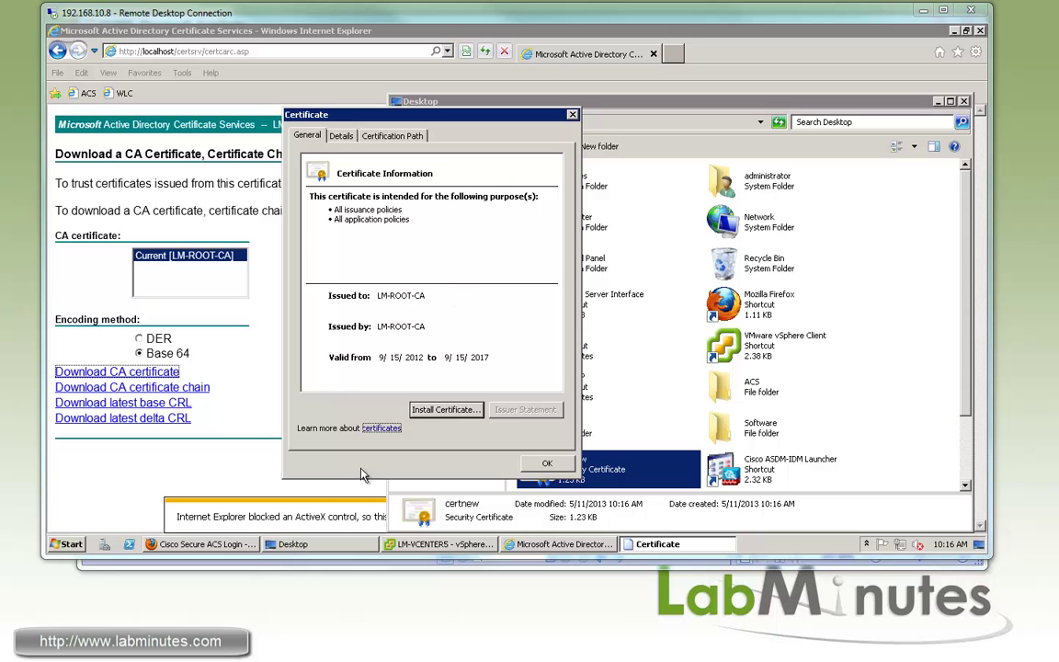
Log in to Cisco Secure ACS as the admin user and open Users and Identity Stores > Certificate Authorities.
{"action": "left_click", "coordinate": [197, 544]}
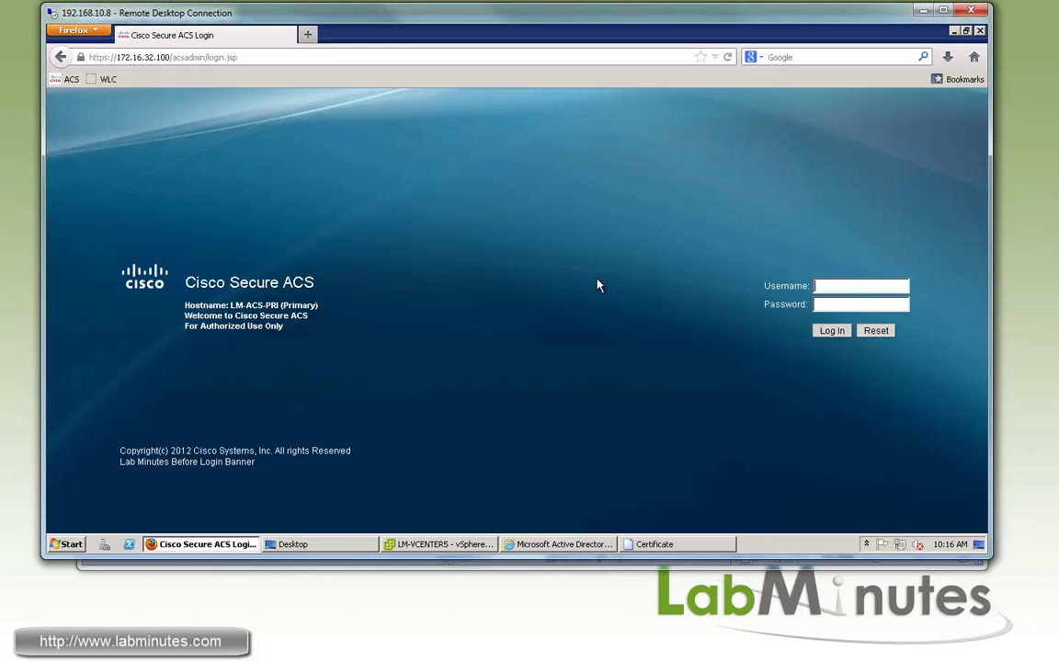
{"action": "left_click", "coordinate": [847, 286]}
{"action": "type", "text": "acsadmin"}
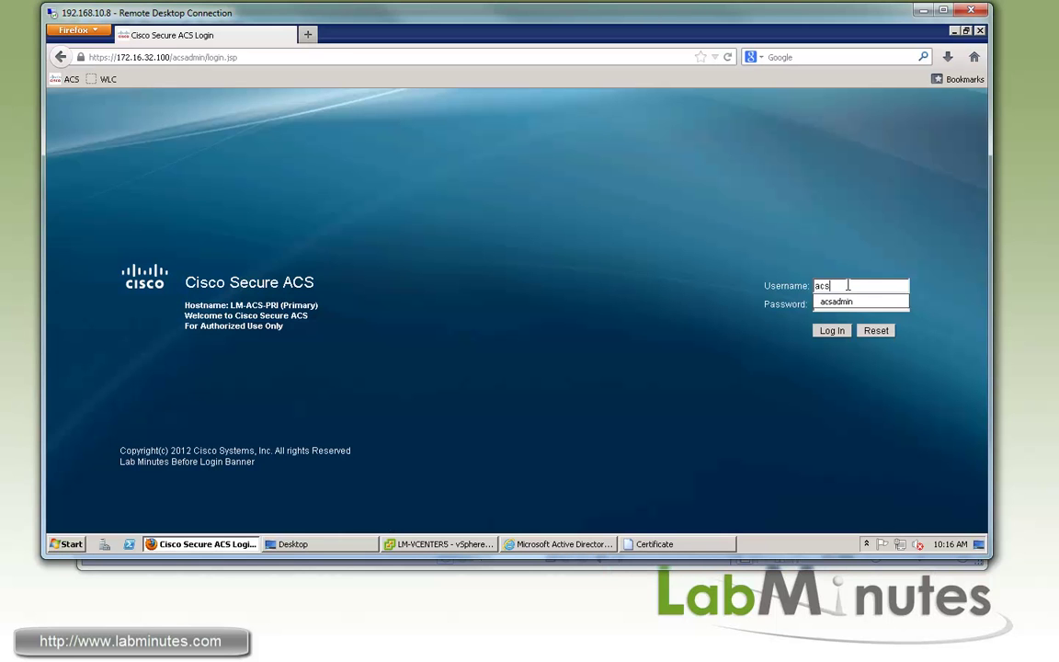
{"action": "key", "text": "Tab"}
{"action": "type", "text": "**********"}
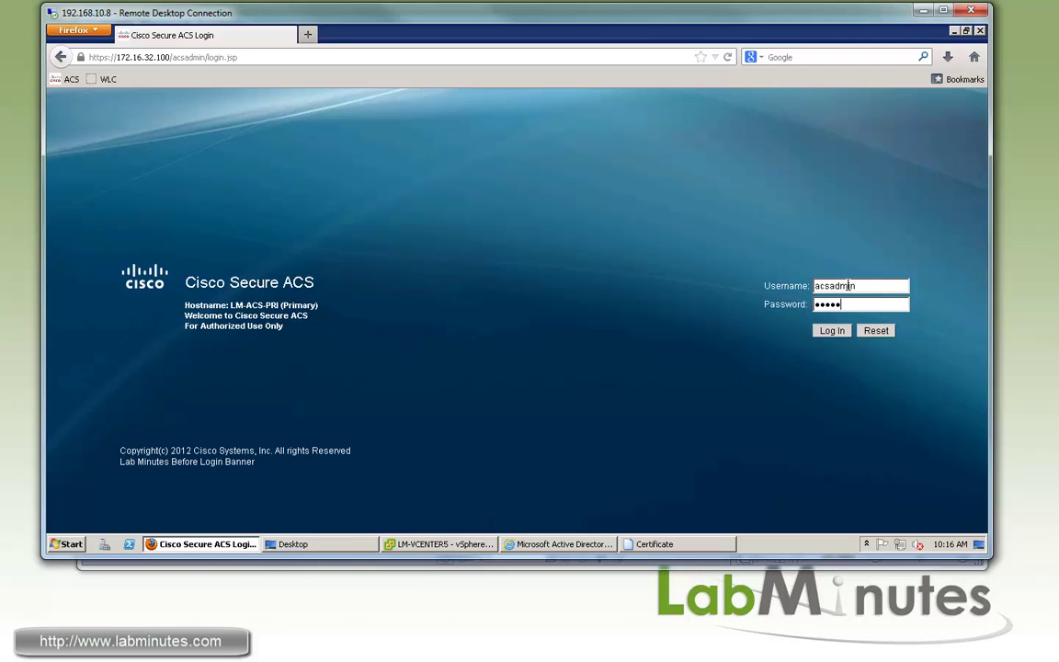
{"action": "key", "text": "Return"}
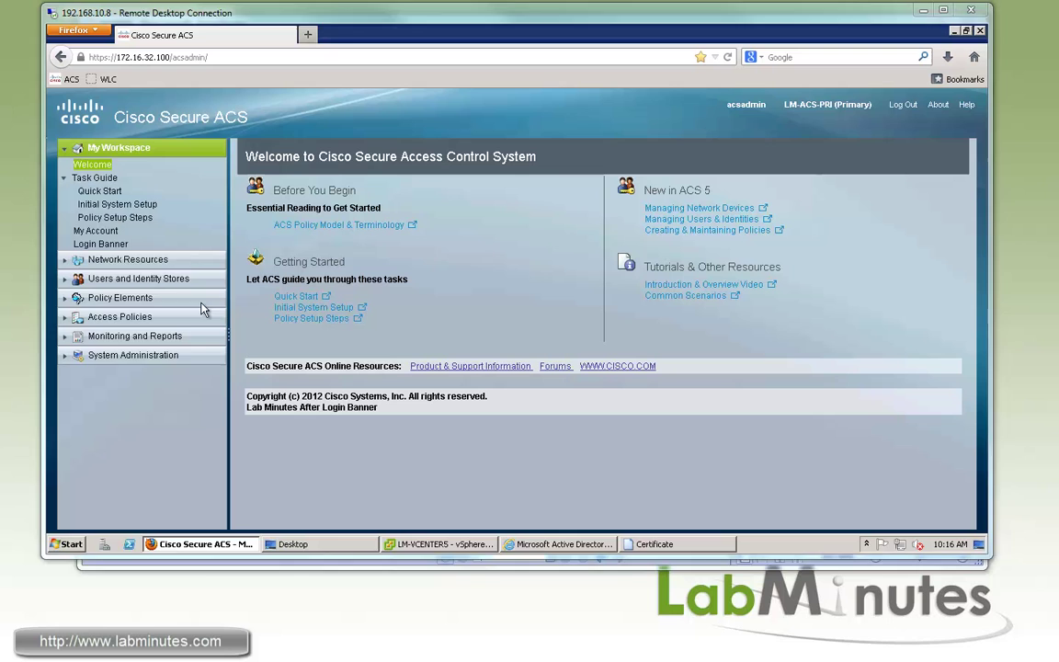
{"action": "left_click", "coordinate": [180, 278]}
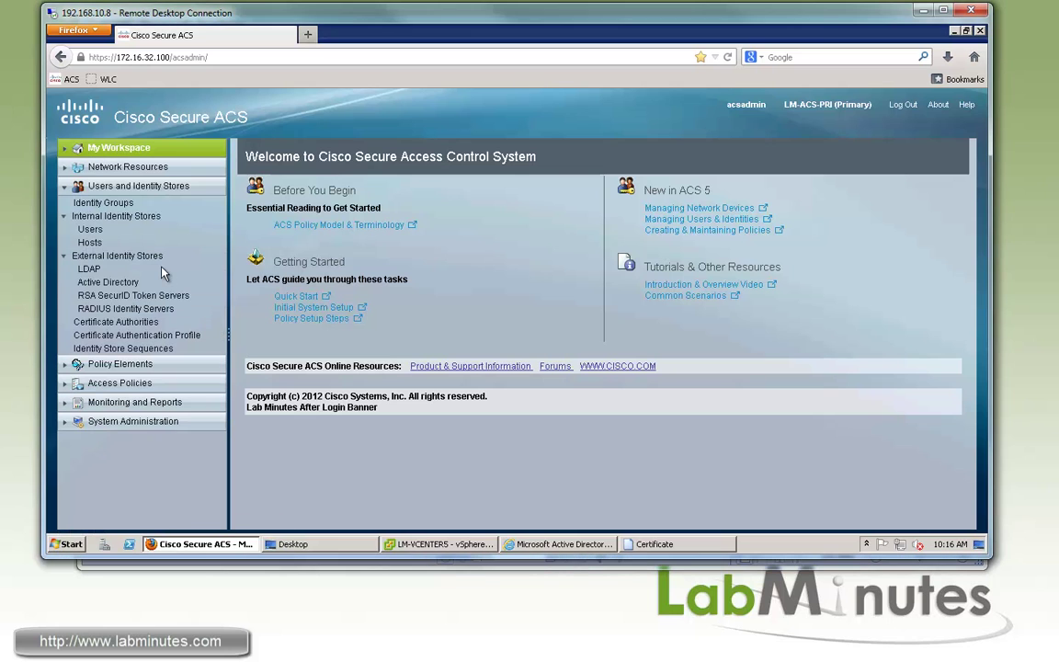
{"action": "left_click", "coordinate": [156, 323]}
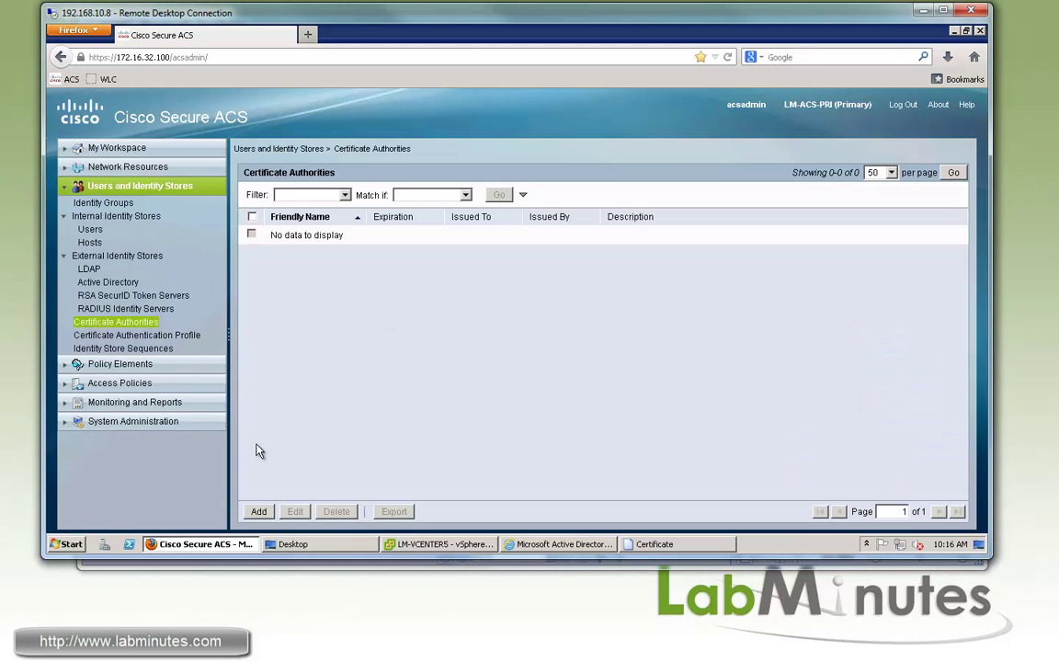
Add a new trusted CA and select certnew.cer as the certificate file.
{"action": "left_click", "coordinate": [258, 512]}
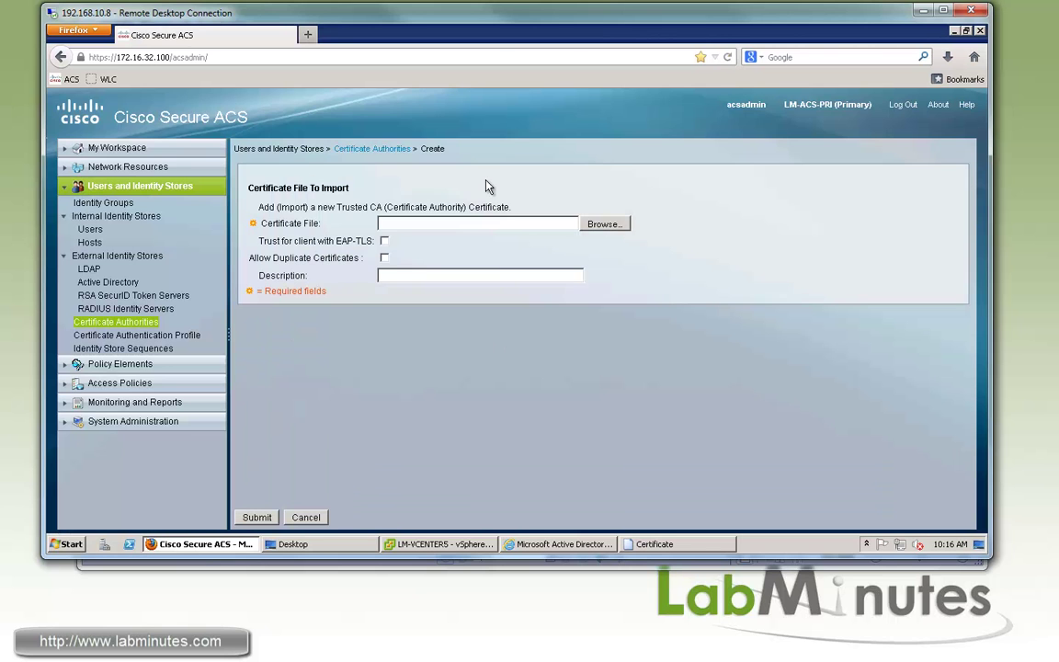
{"action": "left_click", "coordinate": [605, 225]}
{"action": "left_click_drag", "start_coordinate": [390, 36], "coordinate": [445, 46]}
{"action": "scroll", "coordinate": [605, 187], "scroll_direction": "down", "scroll_amount": 3}
{"action": "type", "text": "cer"}
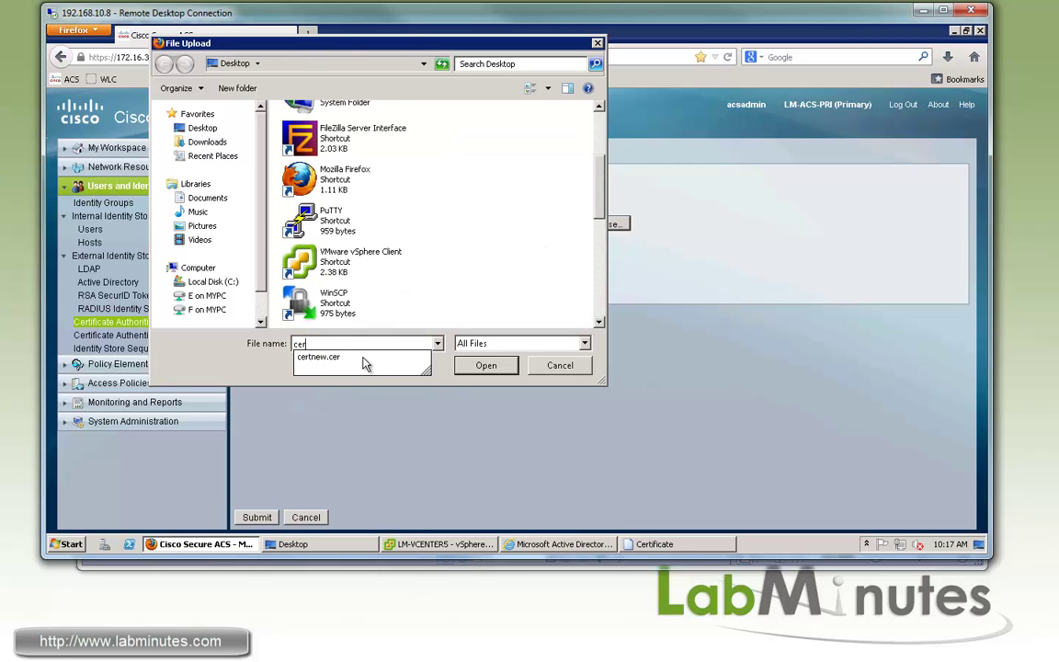
{"action": "left_click", "coordinate": [361, 359]}
{"action": "left_click", "coordinate": [487, 366]}
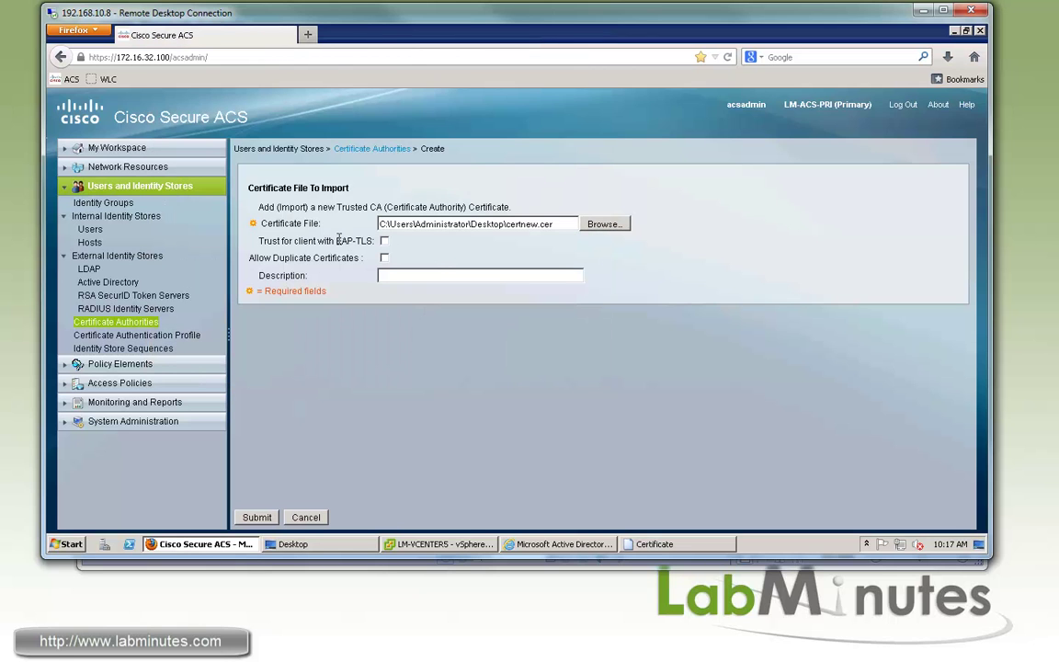
Trust the CA for EAP-TLS clients and describe it as LM-ROOT-CA.
{"action": "left_click_drag", "start_coordinate": [348, 241], "coordinate": [283, 236]}
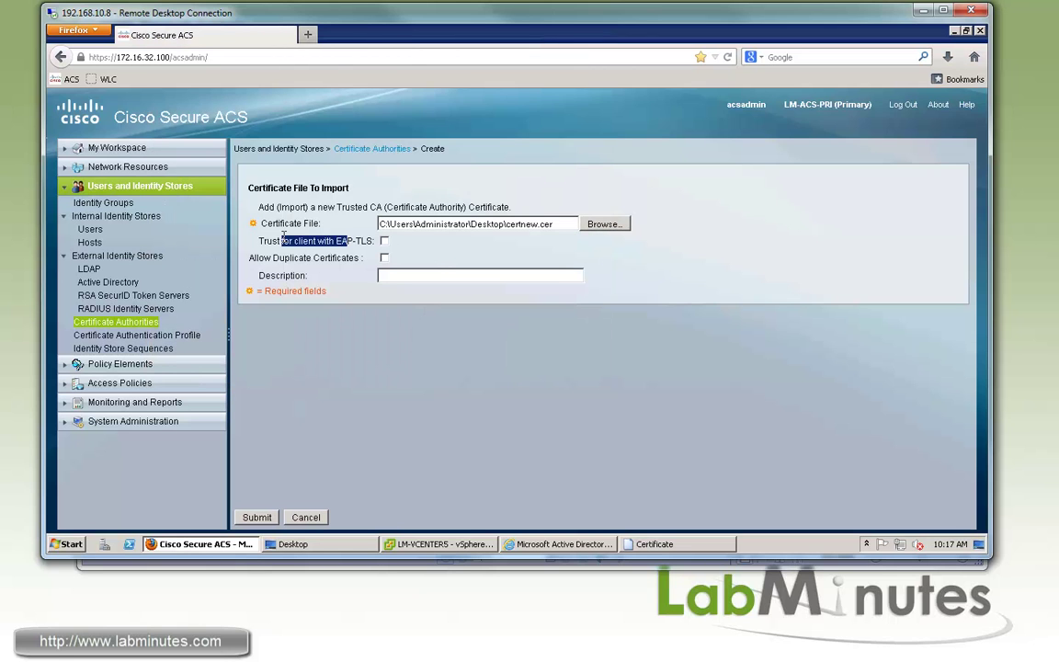
{"action": "left_click_drag", "start_coordinate": [342, 241], "coordinate": [285, 235]}
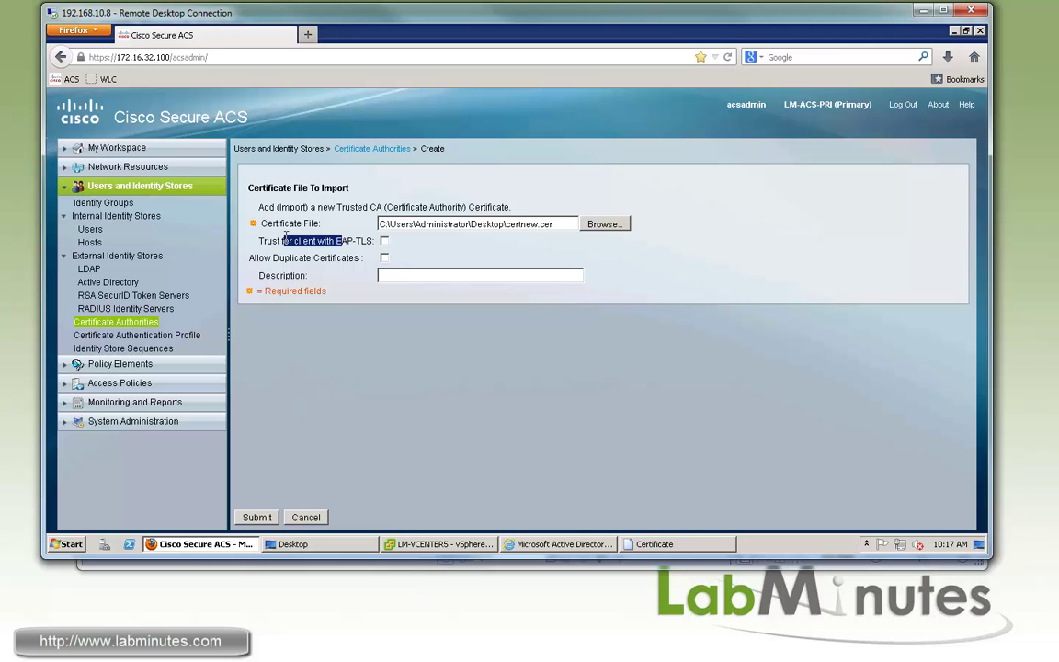
{"action": "left_click", "coordinate": [384, 241]}
{"action": "left_click", "coordinate": [421, 275]}
{"action": "type", "text": "LM-ROOT-CA"}
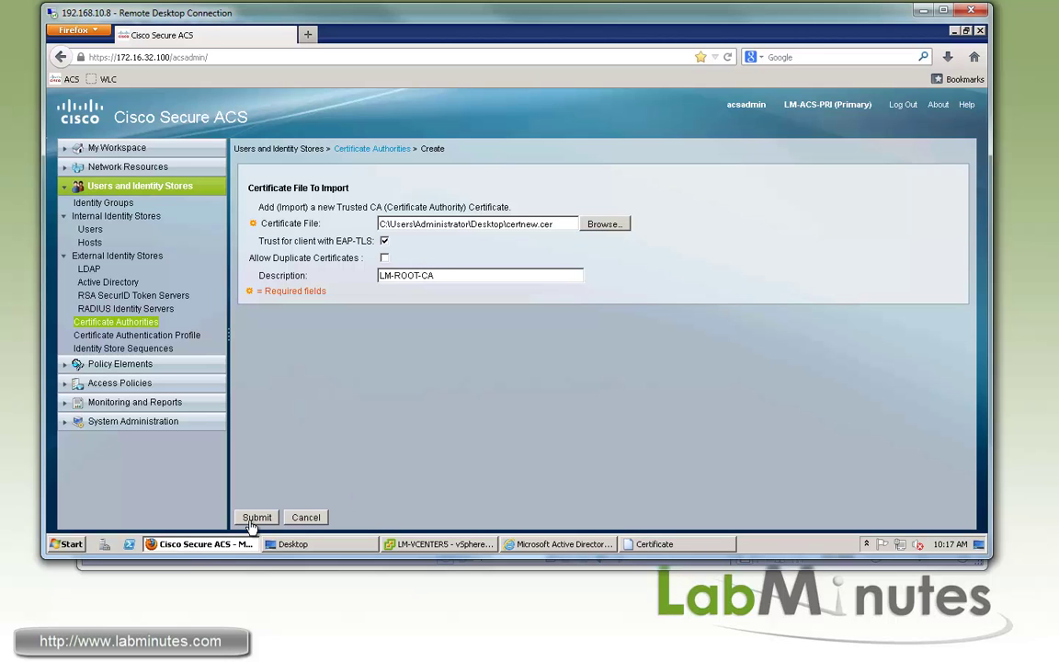
Submit LM-ROOT-CA as a trusted certificate authority and check its Issued To and Issued By.
{"action": "left_click", "coordinate": [256, 517]}
{"action": "left_click_drag", "start_coordinate": [512, 235], "coordinate": [474, 234]}
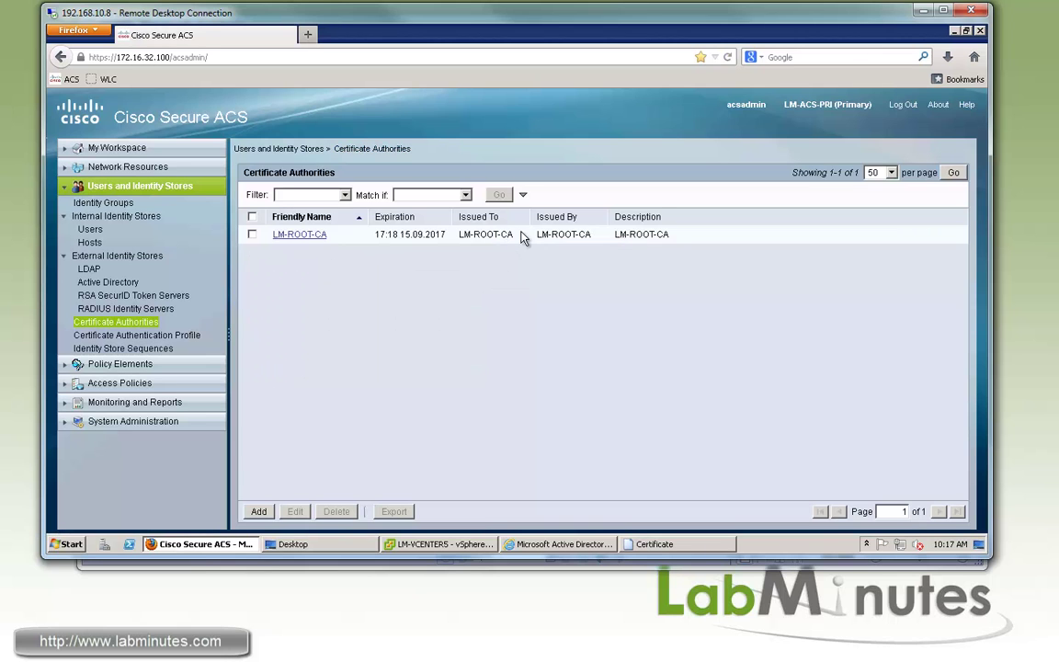
{"action": "left_click_drag", "start_coordinate": [591, 234], "coordinate": [461, 234]}
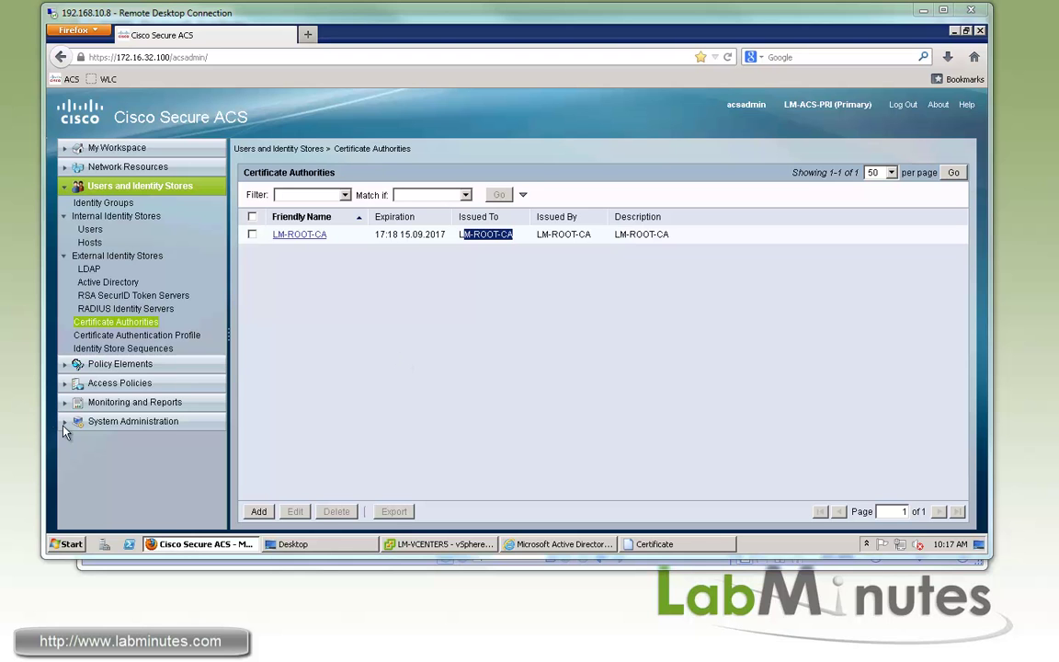
Show System Administration's Local Certificates list with the lm-acs-pri certificate.
{"action": "left_click", "coordinate": [211, 421]}
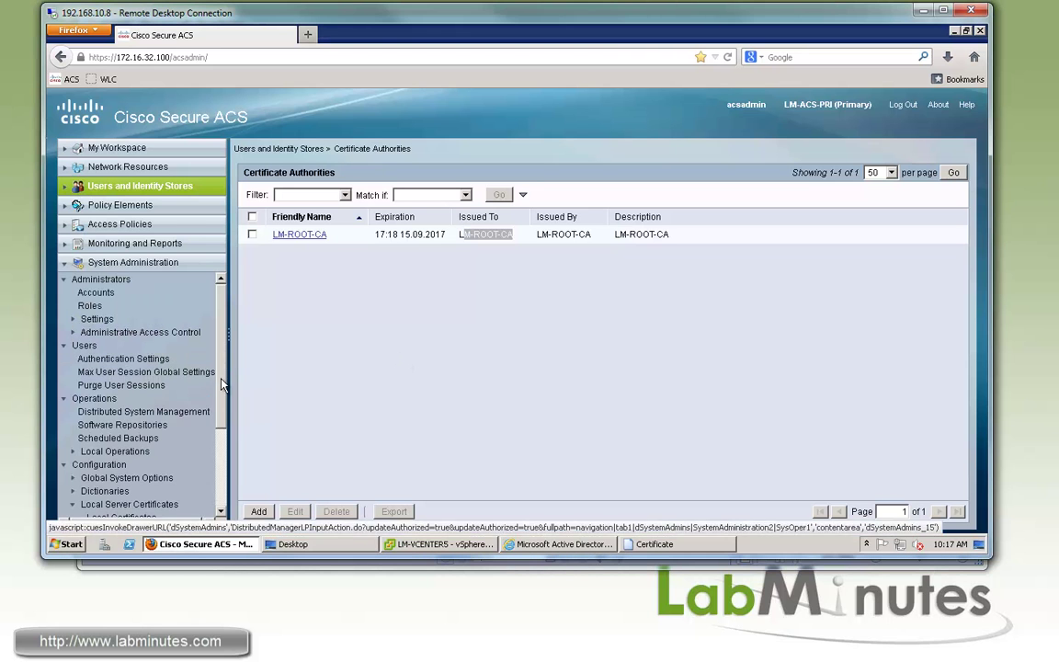
{"action": "scroll", "coordinate": [221, 427], "scroll_direction": "down", "scroll_amount": 2}
{"action": "scroll", "coordinate": [221, 427], "scroll_direction": "down", "scroll_amount": 3}
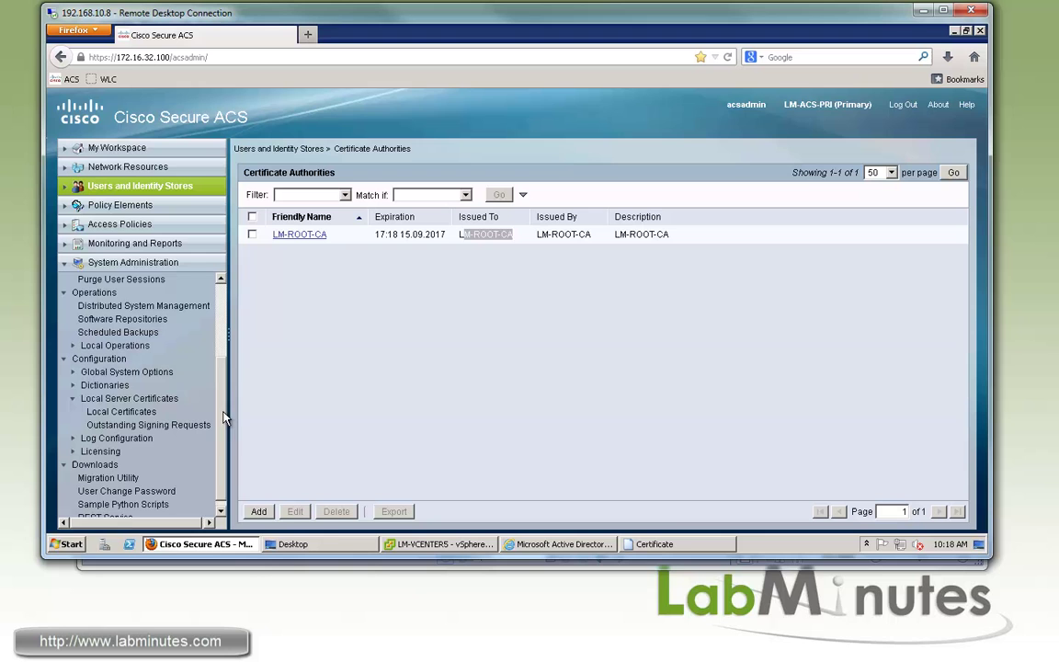
{"action": "left_click", "coordinate": [110, 407]}
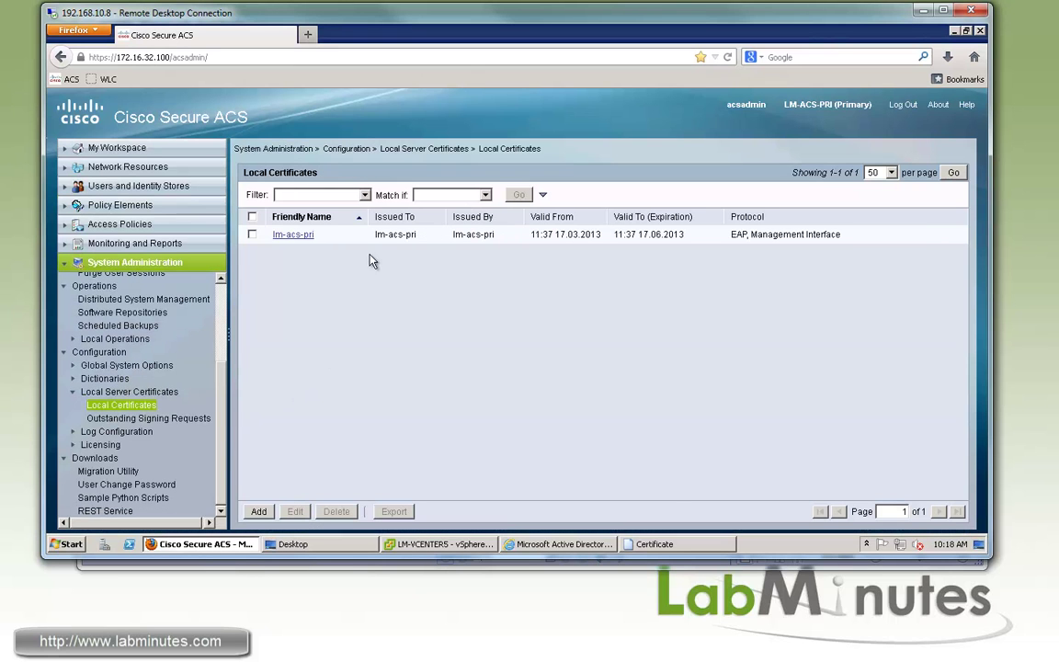
{"action": "left_click_drag", "start_coordinate": [387, 235], "coordinate": [416, 235]}
{"action": "left_click_drag", "start_coordinate": [495, 236], "coordinate": [464, 237]}
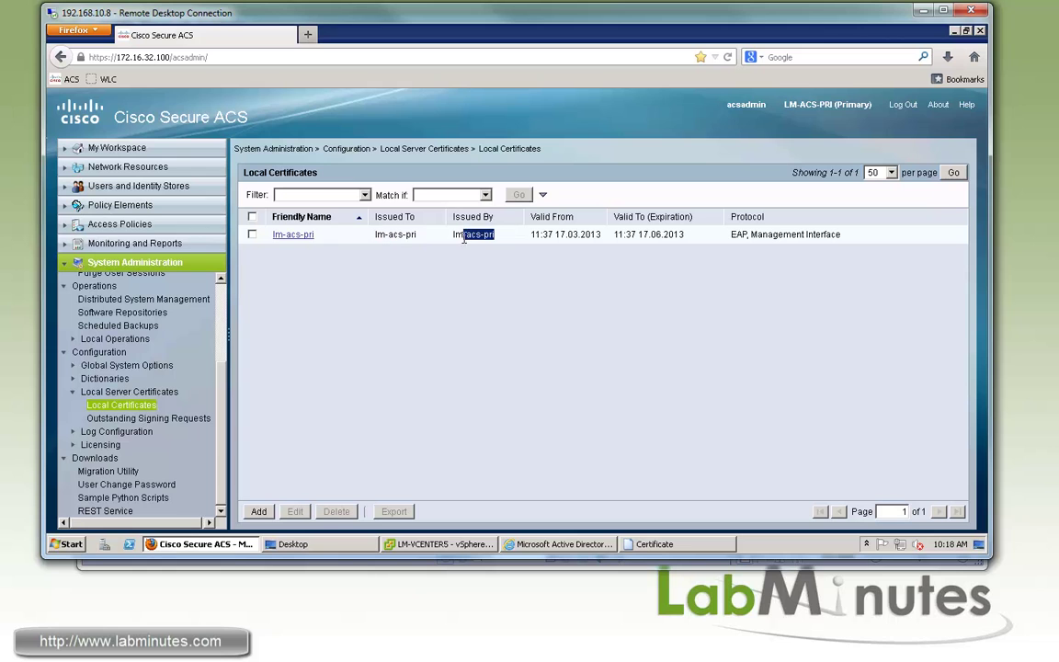
Start a new certificate signing request with subject CN=LM-ACS-PRI.LABMINUTES.COM,OU=IT,O=LABMINUTES,S=CA,C=US.
{"action": "left_click", "coordinate": [490, 307]}
{"action": "left_click", "coordinate": [261, 512]}
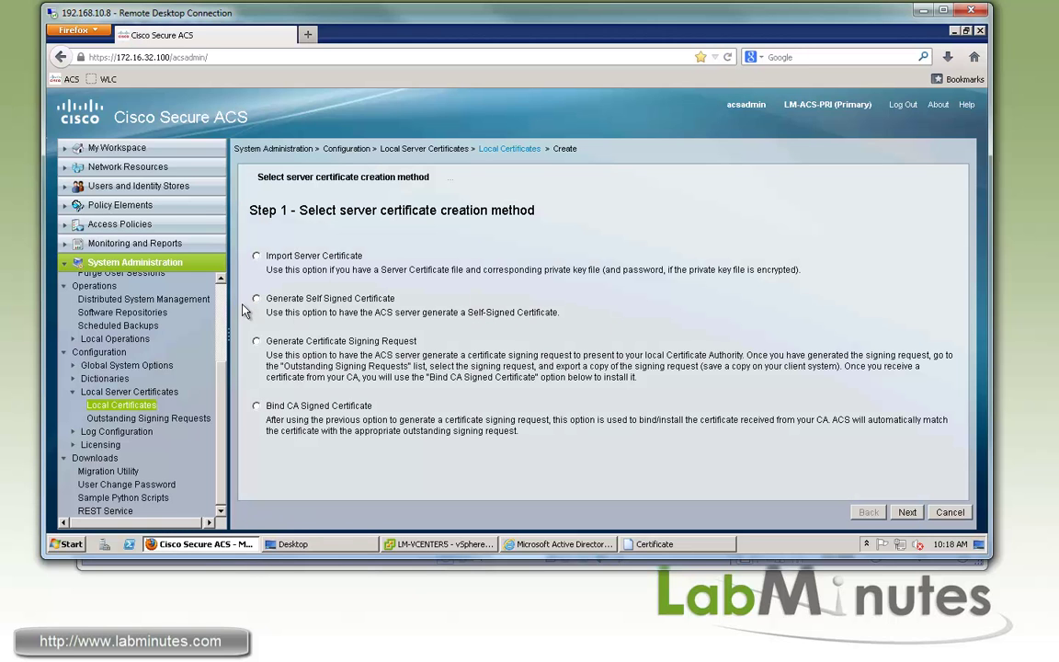
{"action": "left_click", "coordinate": [257, 342]}
{"action": "left_click", "coordinate": [907, 513]}
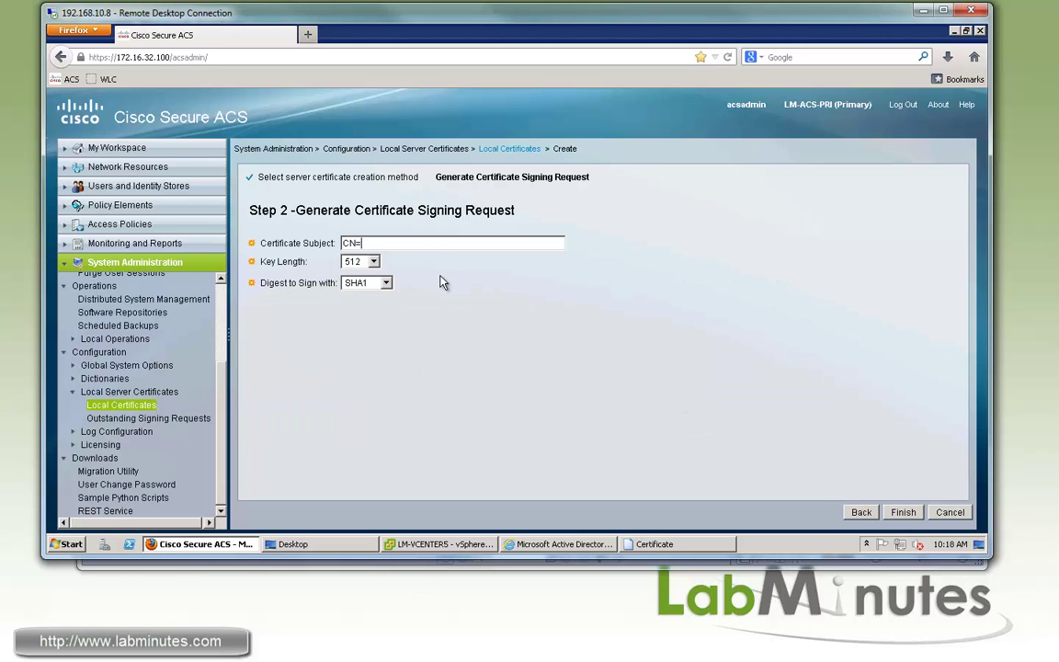
{"action": "type", "text": "LM-ACS-PRI.LABMINUTES.COM,OU="}
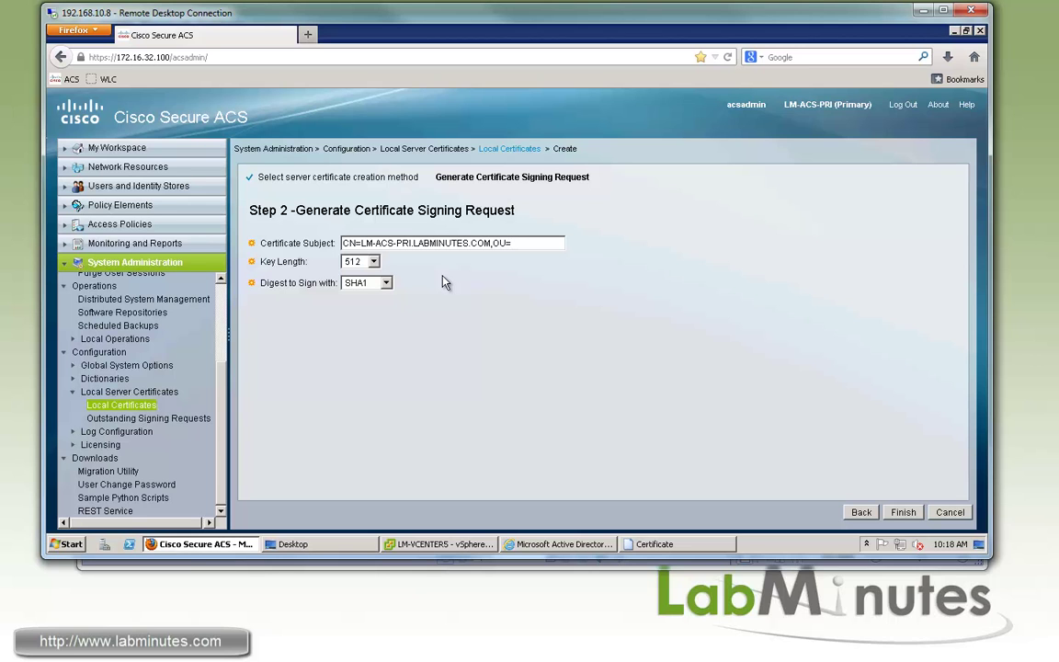
{"action": "type", "text": "IT,"}
{"action": "type", "text": "O=LABMINUTES"}
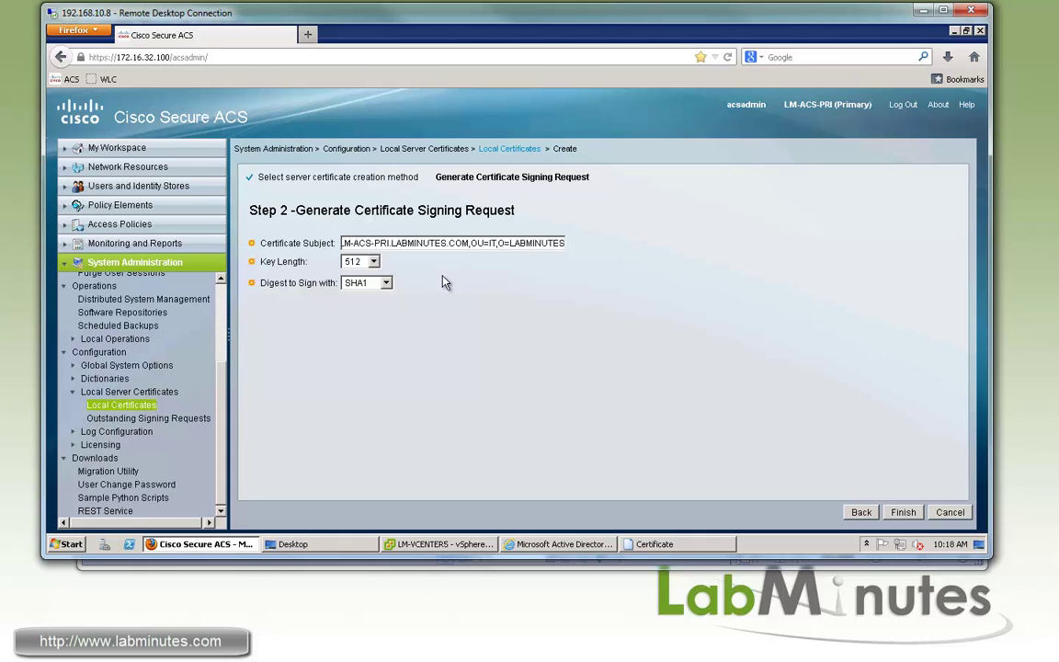
{"action": "type", "text": ",S=CA"}
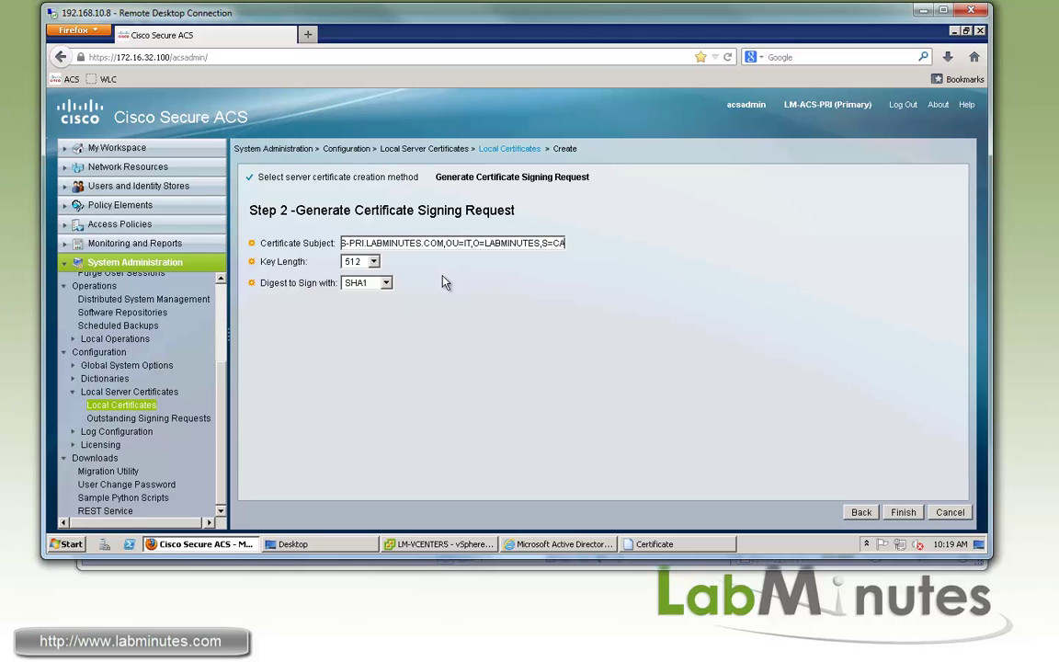
{"action": "type", "text": ",C=US"}
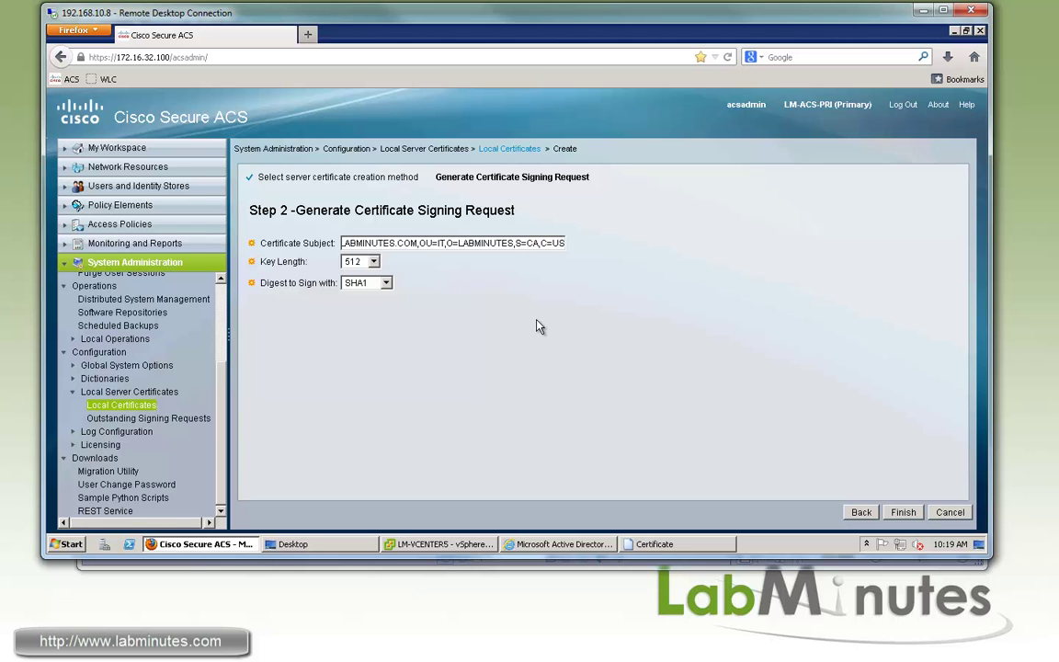
Set a 1024-bit key length with SHA1 digest and generate the request.
{"action": "left_click", "coordinate": [373, 262]}
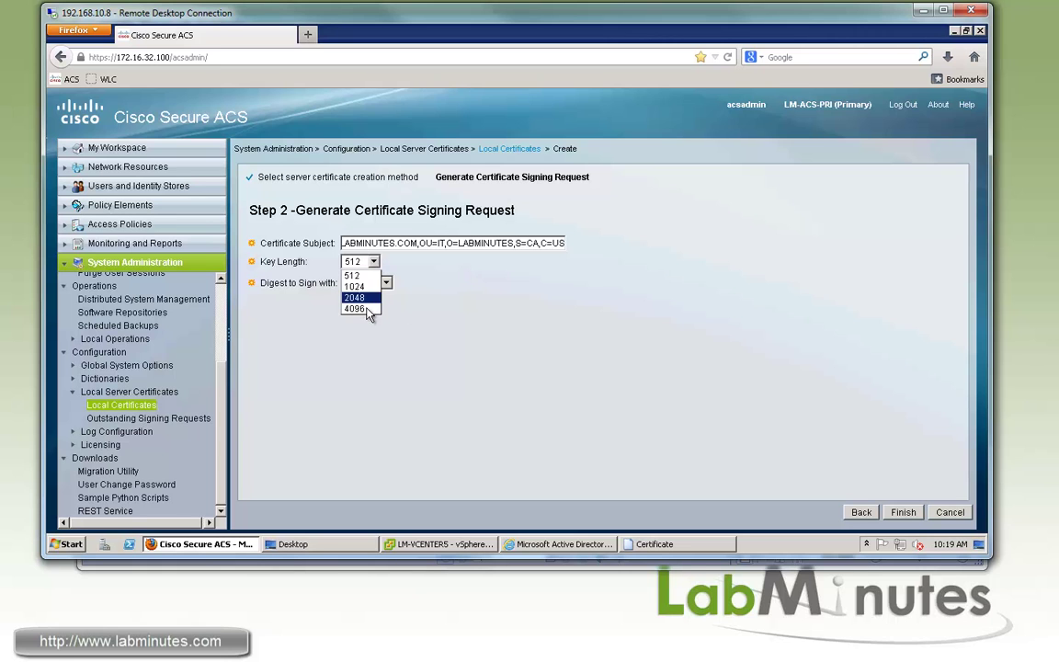
{"action": "left_click", "coordinate": [364, 287]}
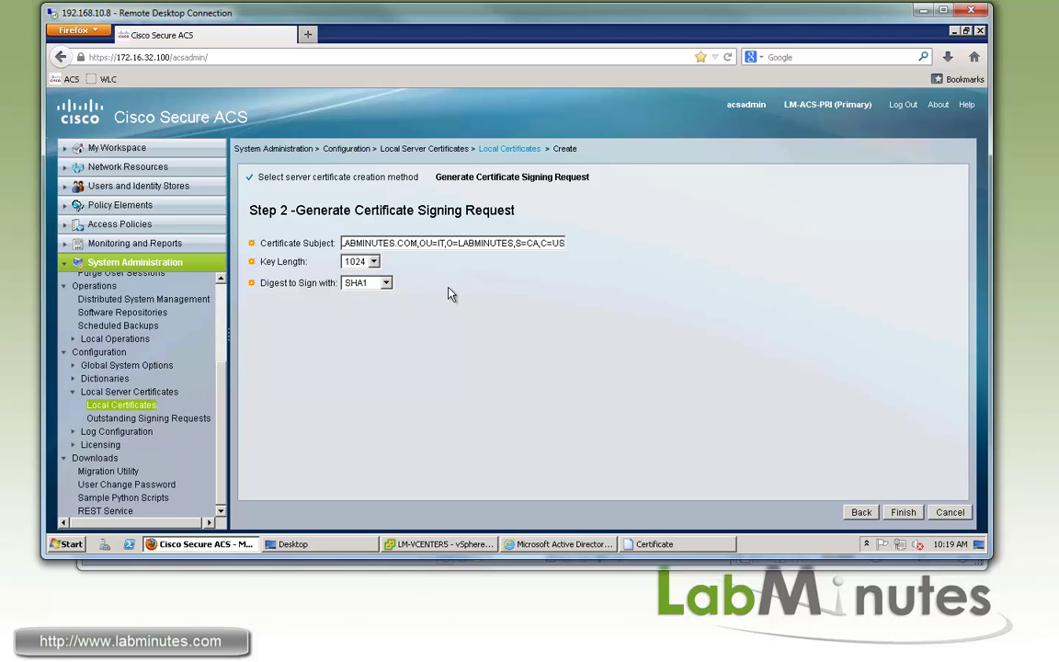
{"action": "left_click", "coordinate": [553, 302]}
{"action": "left_click_drag", "start_coordinate": [372, 243], "coordinate": [254, 227]}
{"action": "left_click", "coordinate": [254, 227]}
{"action": "left_click", "coordinate": [906, 513]}
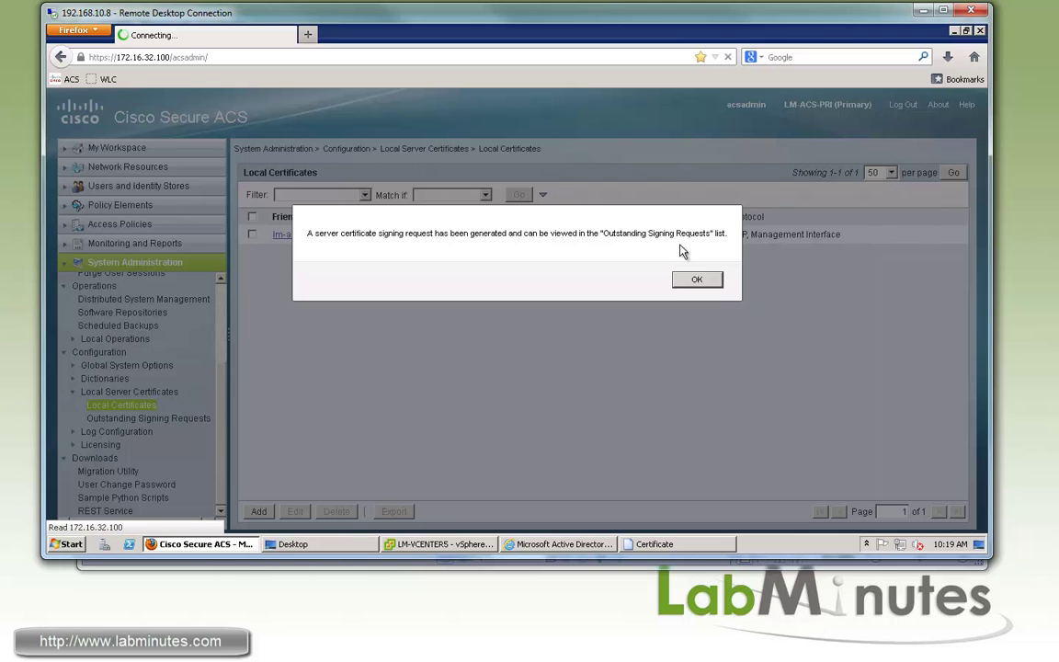
Dismiss the confirmation and list Outstanding Signing Requests, showing Certificate Signing Request 1 with a 1024-bit key.
{"action": "left_click", "coordinate": [699, 279]}
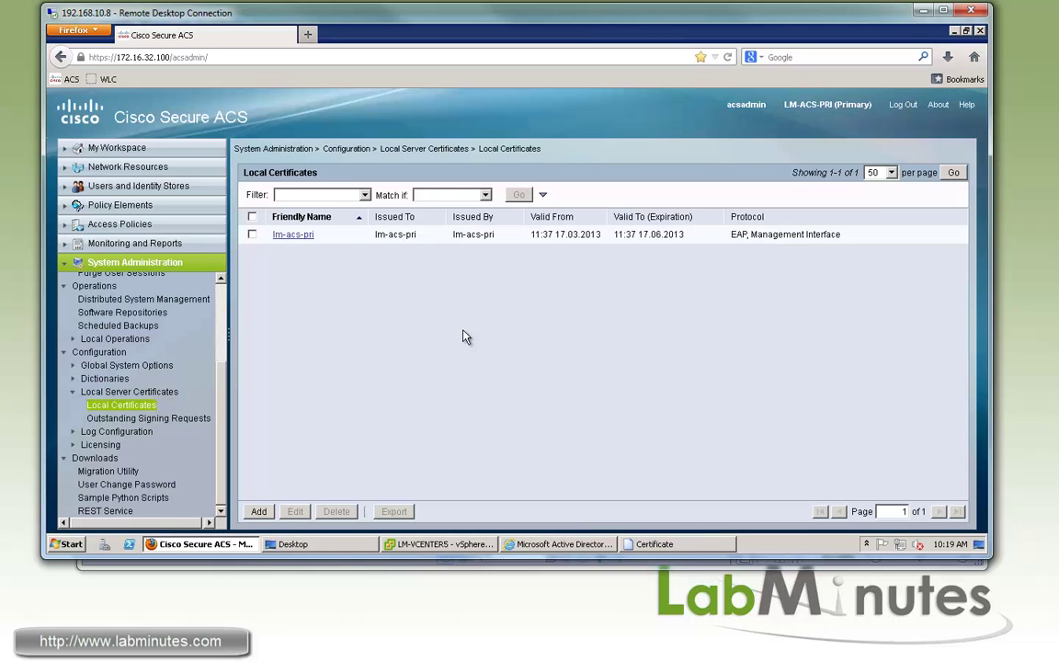
{"action": "left_click", "coordinate": [171, 420]}
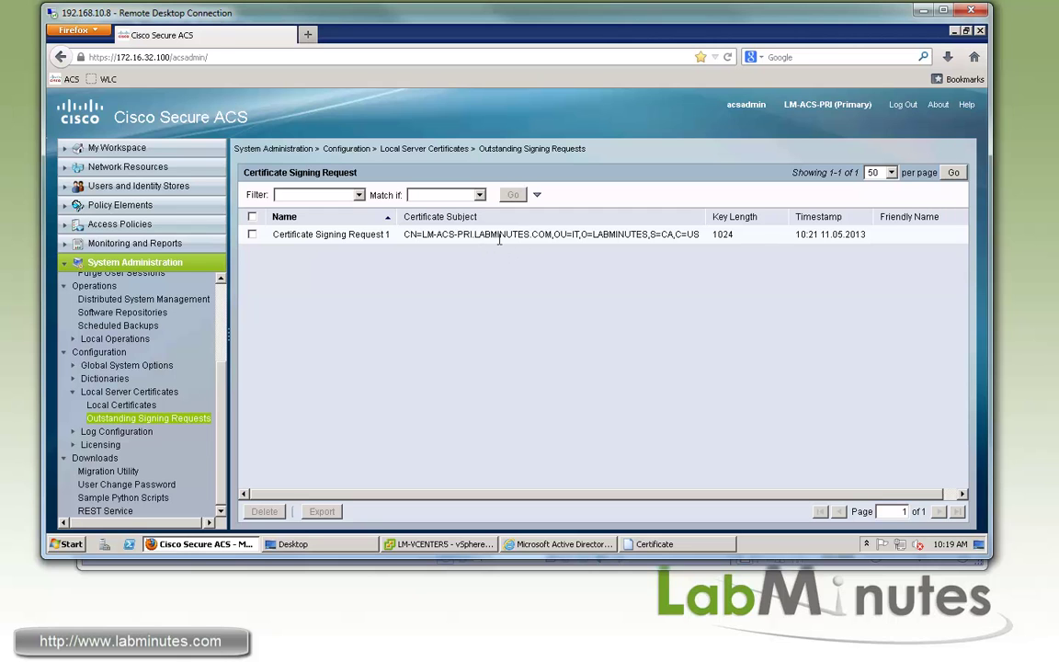
{"action": "mouse_move", "coordinate": [548, 237]}
{"action": "left_mouse_down"}
{"action": "mouse_move", "coordinate": [492, 284]}
{"action": "mouse_move", "coordinate": [568, 235]}
{"action": "left_mouse_up"}
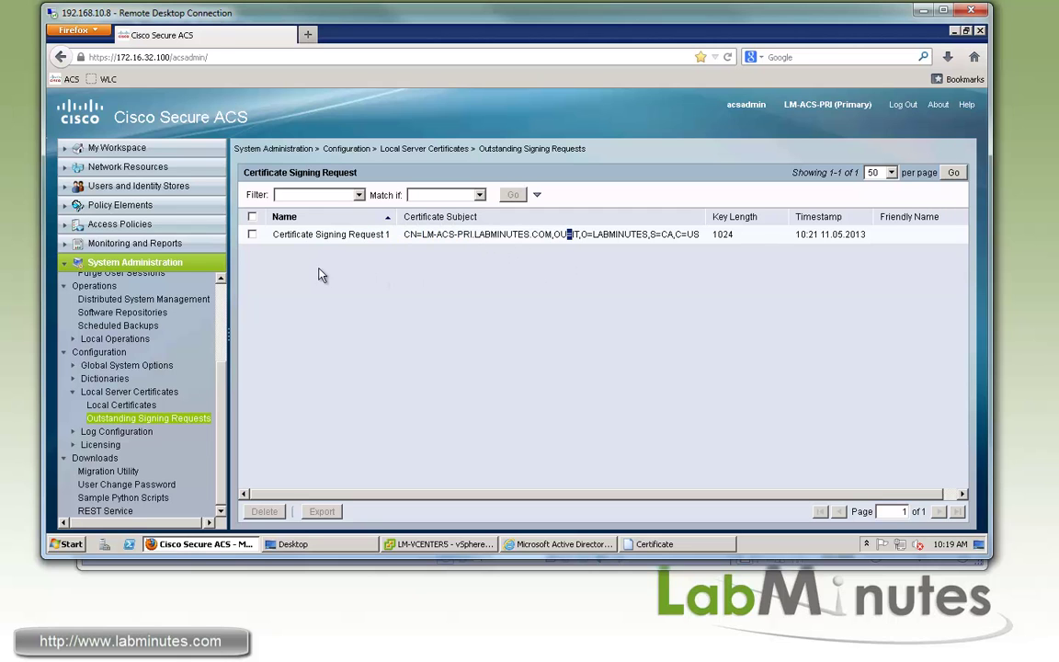
Export Certificate Signing Request 1 as a .pem file to the Desktop and minimize Firefox.
{"action": "left_click", "coordinate": [252, 236]}
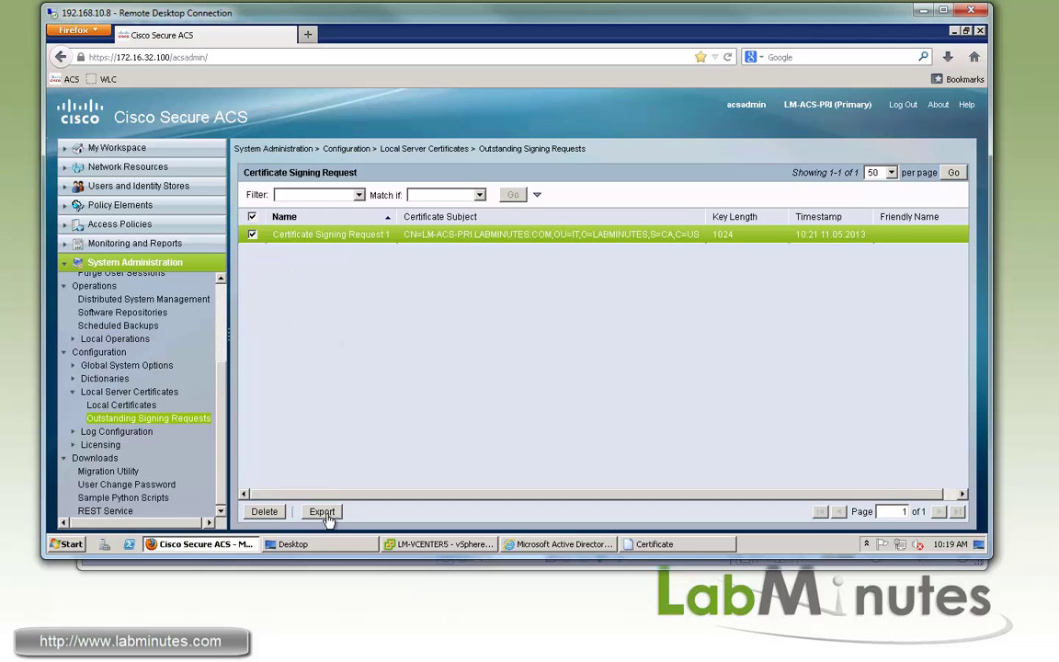
{"action": "left_click", "coordinate": [322, 511]}
{"action": "left_click", "coordinate": [473, 371]}
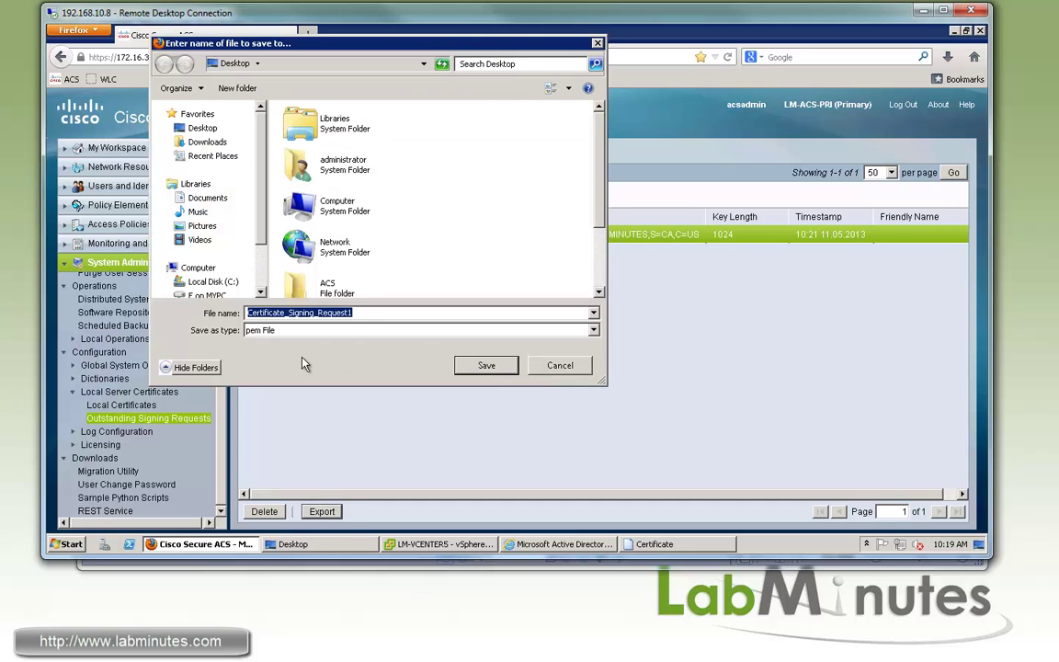
{"action": "left_click", "coordinate": [484, 366]}
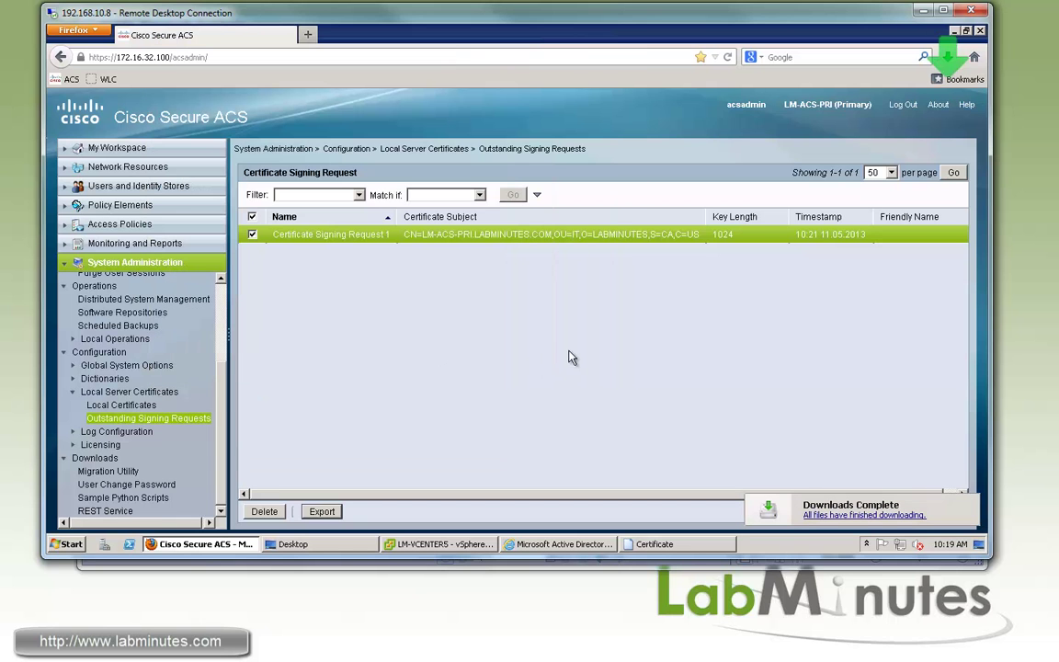
{"action": "left_click", "coordinate": [953, 31]}
{"action": "left_click", "coordinate": [845, 90]}
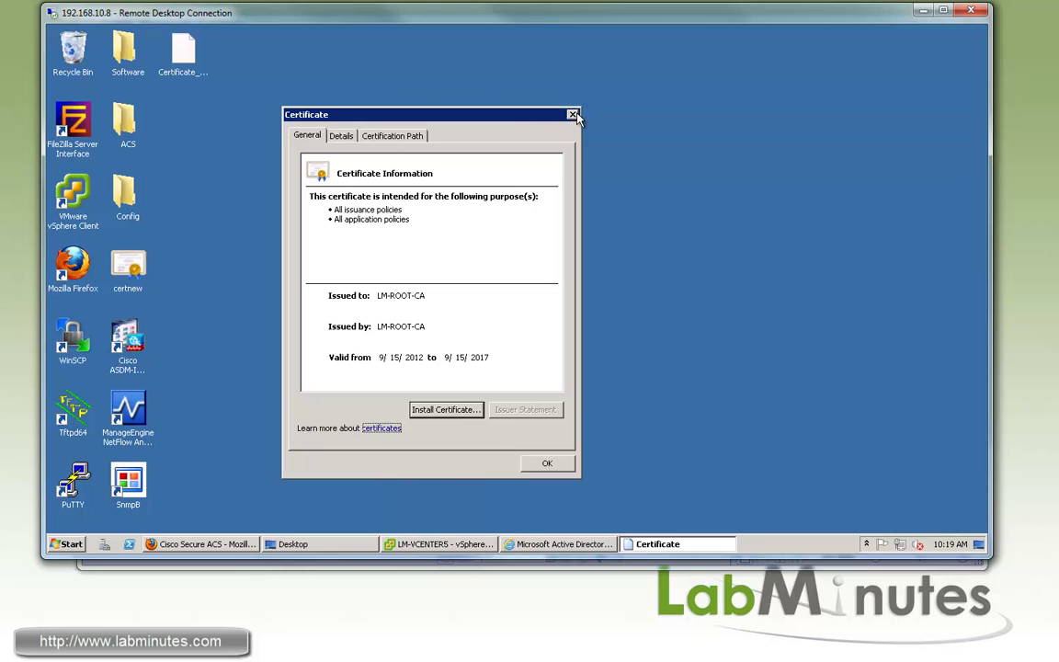
Open Certificate_Signing_Request1.pem in Notepad and copy its entire request text.
{"action": "left_click", "coordinate": [573, 116]}
{"action": "left_click", "coordinate": [66, 543]}
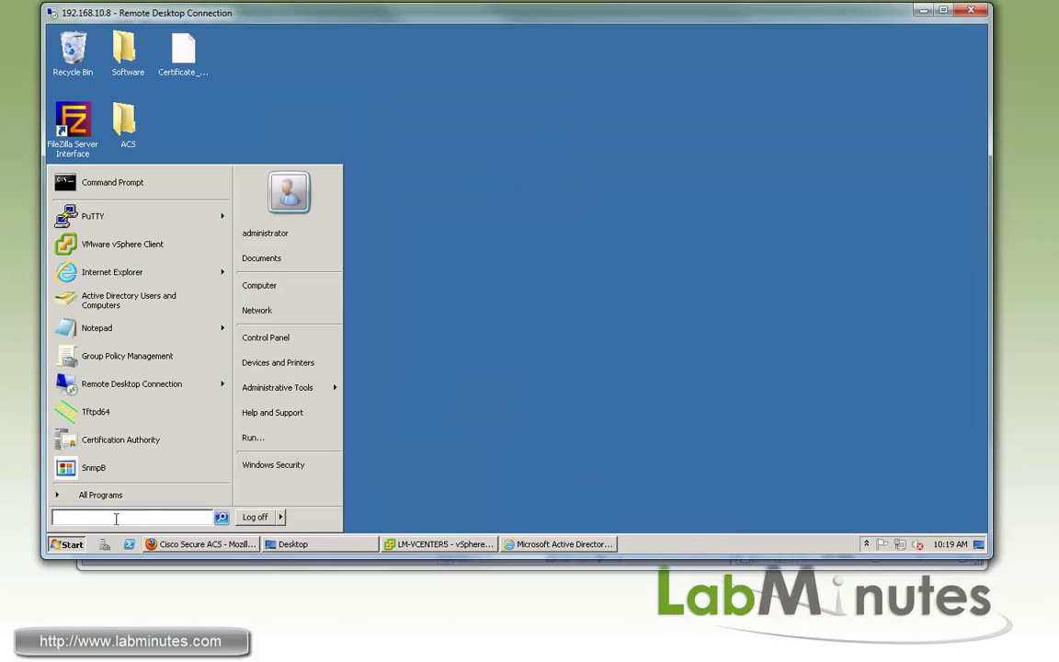
{"action": "type", "text": "notepad"}
{"action": "key", "text": "Return"}
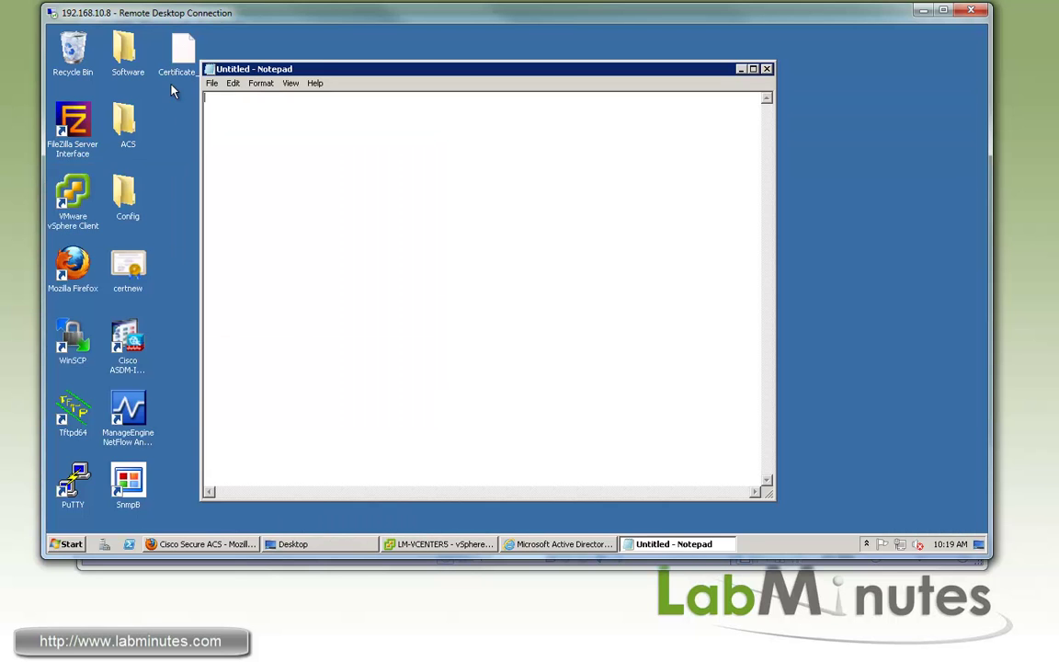
{"action": "left_click_drag", "start_coordinate": [332, 184], "coordinate": [335, 184]}
{"action": "key", "text": "ctrl+a"}
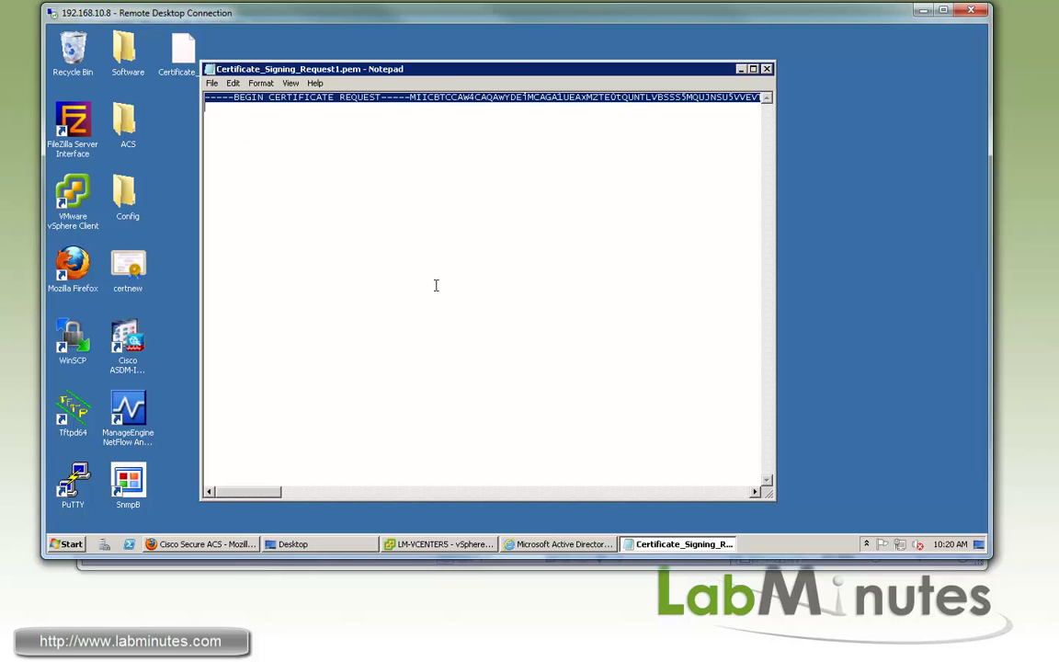
{"action": "left_click_drag", "start_coordinate": [459, 77], "coordinate": [452, 86]}
{"action": "left_click", "coordinate": [552, 544]}
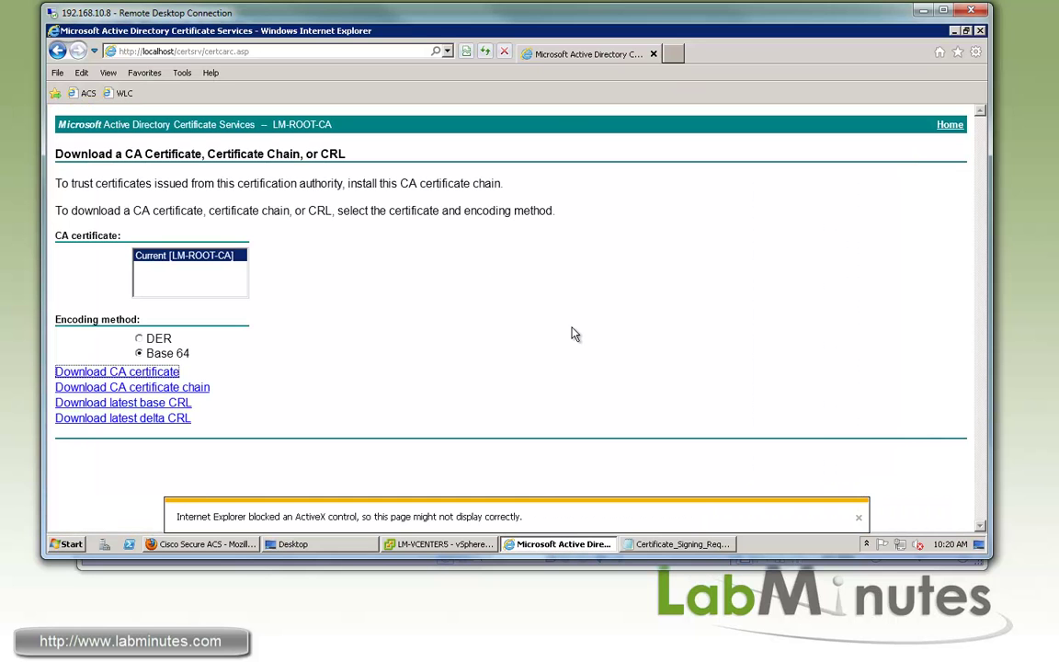
{"action": "left_click", "coordinate": [218, 53]}
{"action": "left_click", "coordinate": [203, 52]}
{"action": "key", "text": "shift+End"}
{"action": "key", "text": "BackSpace"}
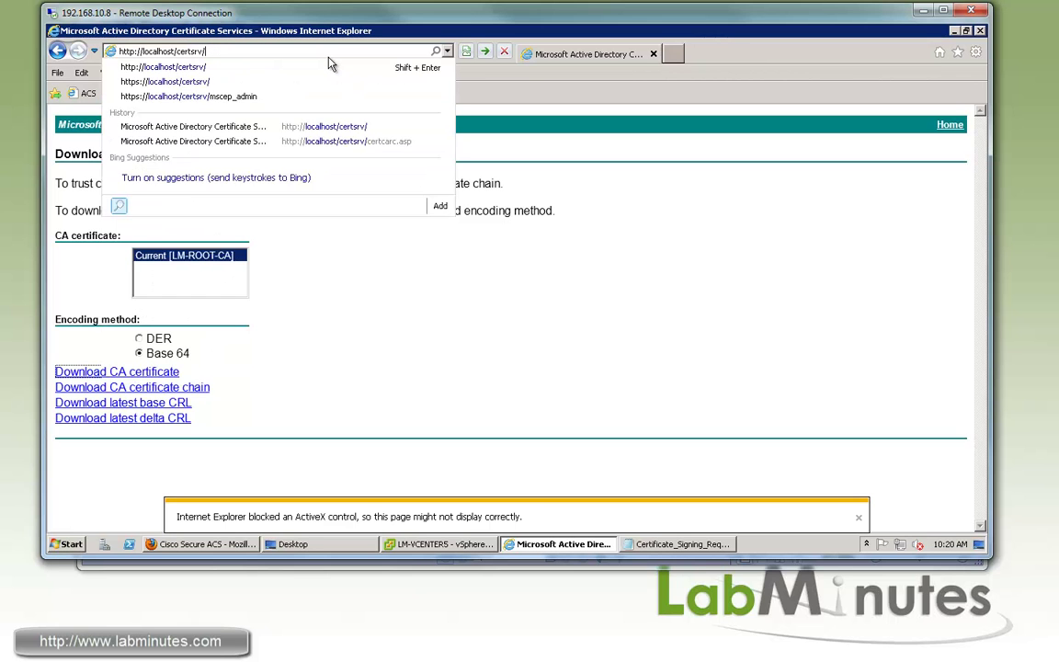
{"action": "key", "text": "Return"}
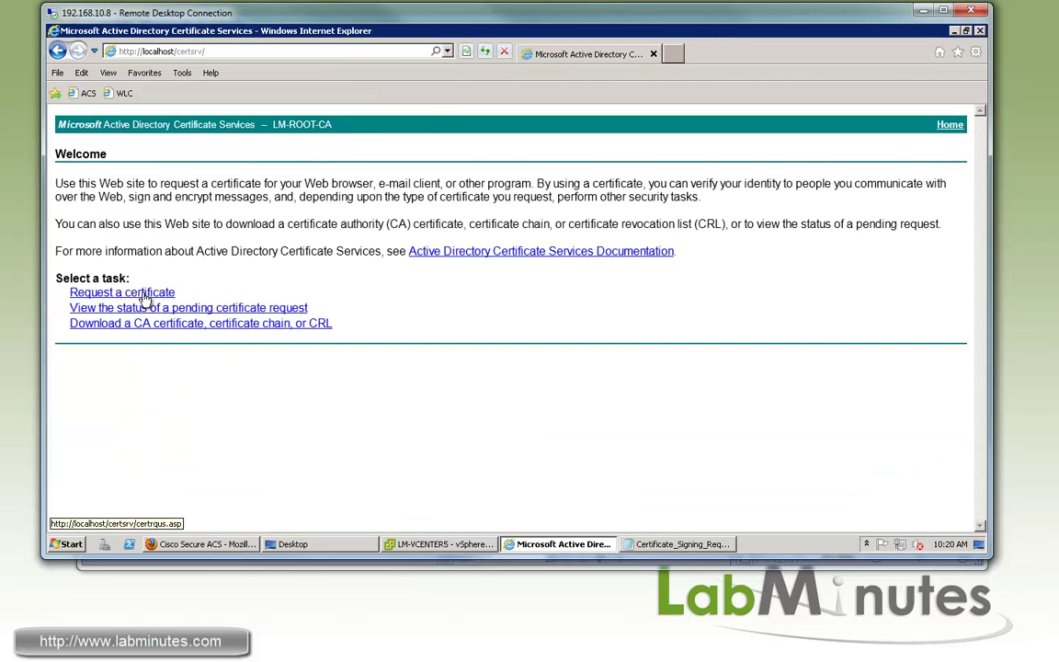
Submit the pasted CSR as an advanced certificate request using the Web Server template.
{"action": "left_click", "coordinate": [120, 292]}
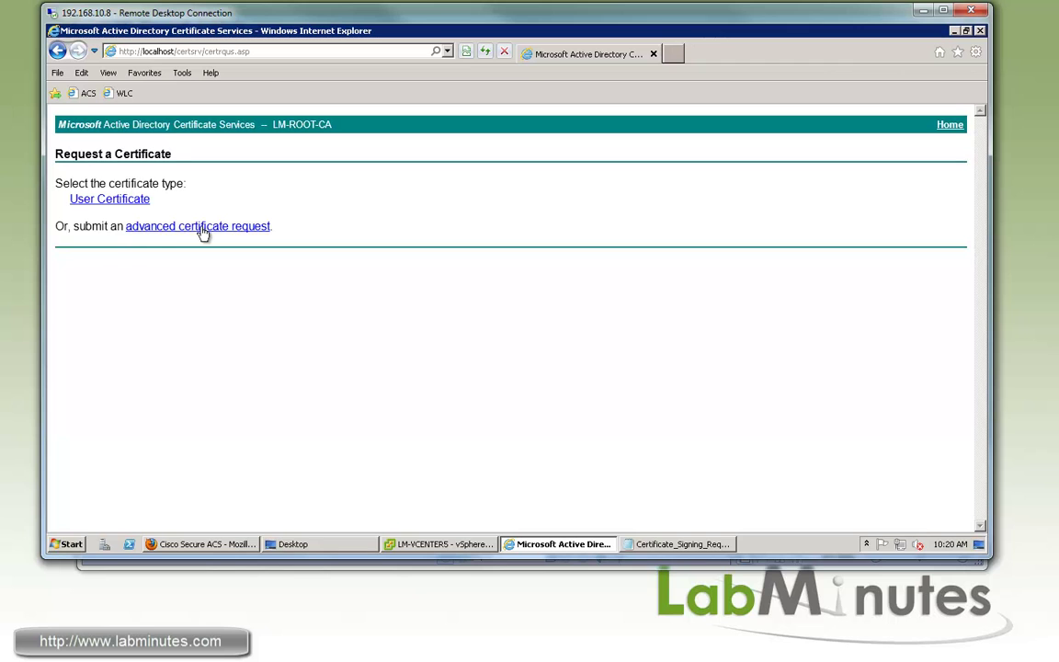
{"action": "left_click", "coordinate": [184, 227]}
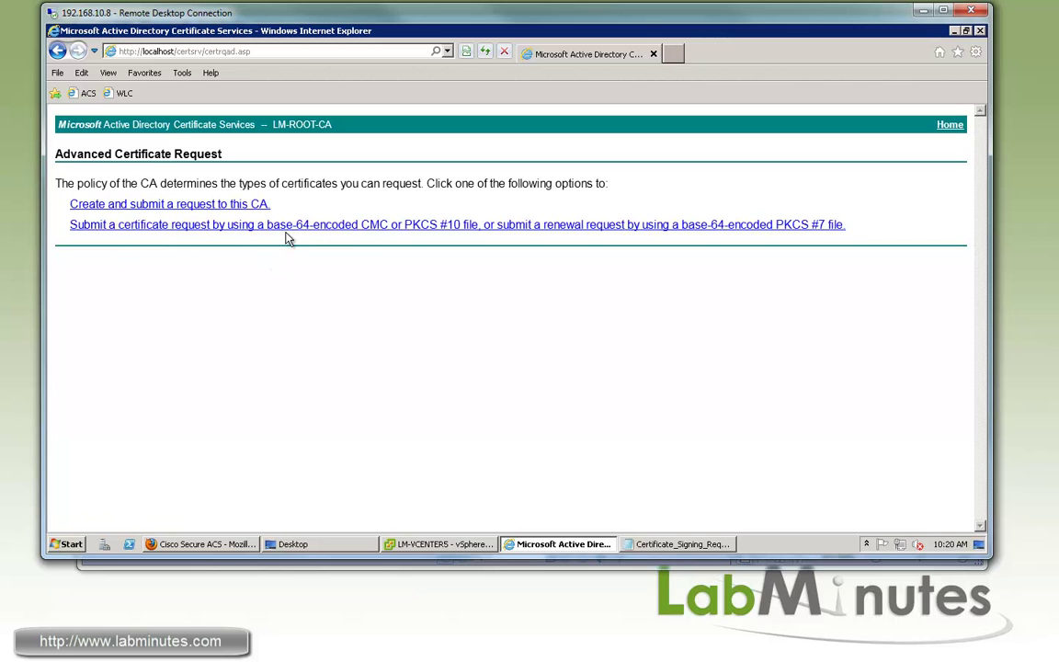
{"action": "left_click", "coordinate": [288, 230]}
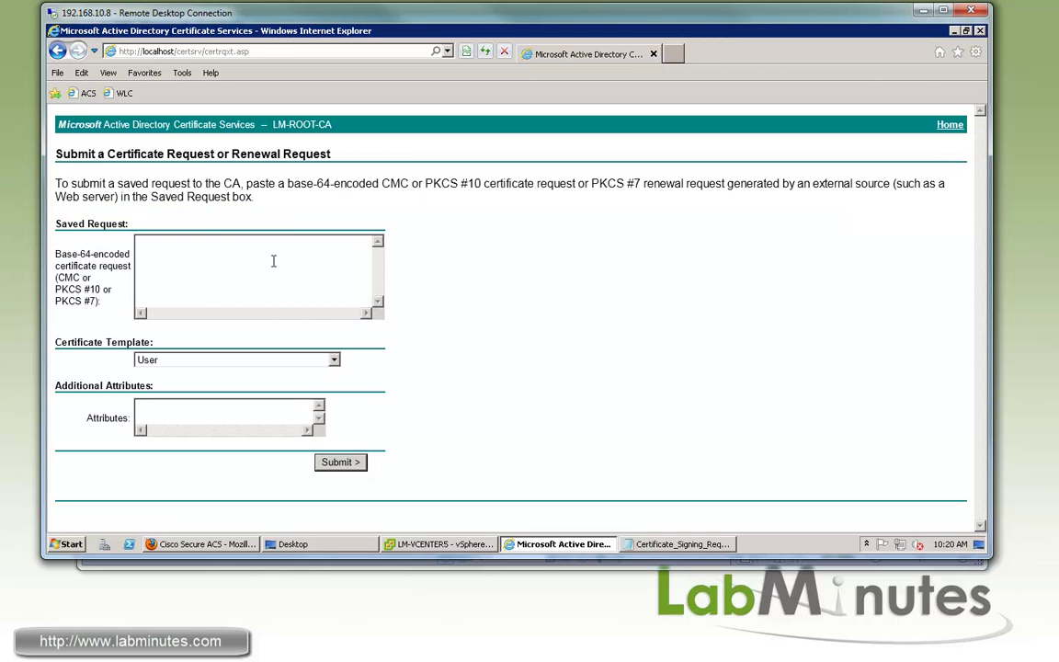
{"action": "key", "text": "ctrl+v"}
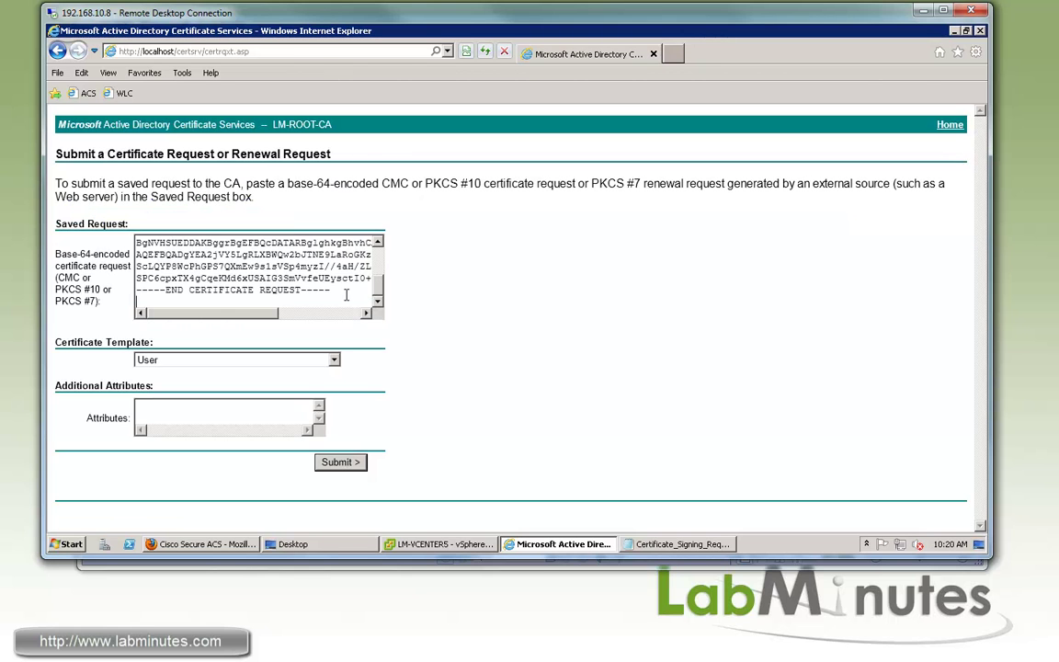
{"action": "key", "text": "ctrl+a"}
{"action": "left_click", "coordinate": [303, 371]}
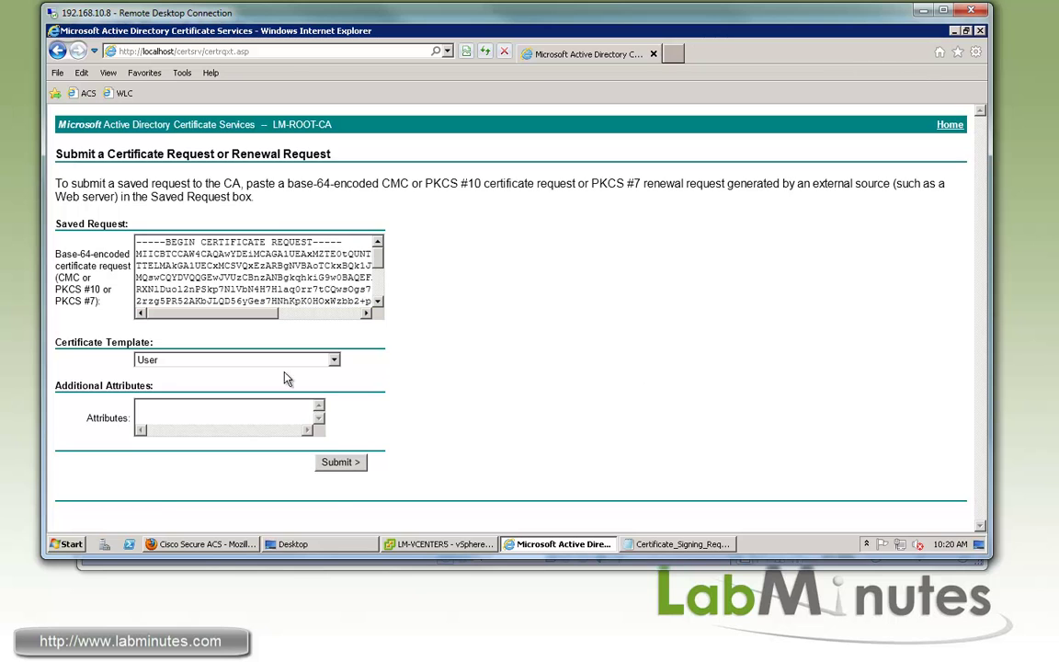
{"action": "left_click", "coordinate": [302, 361]}
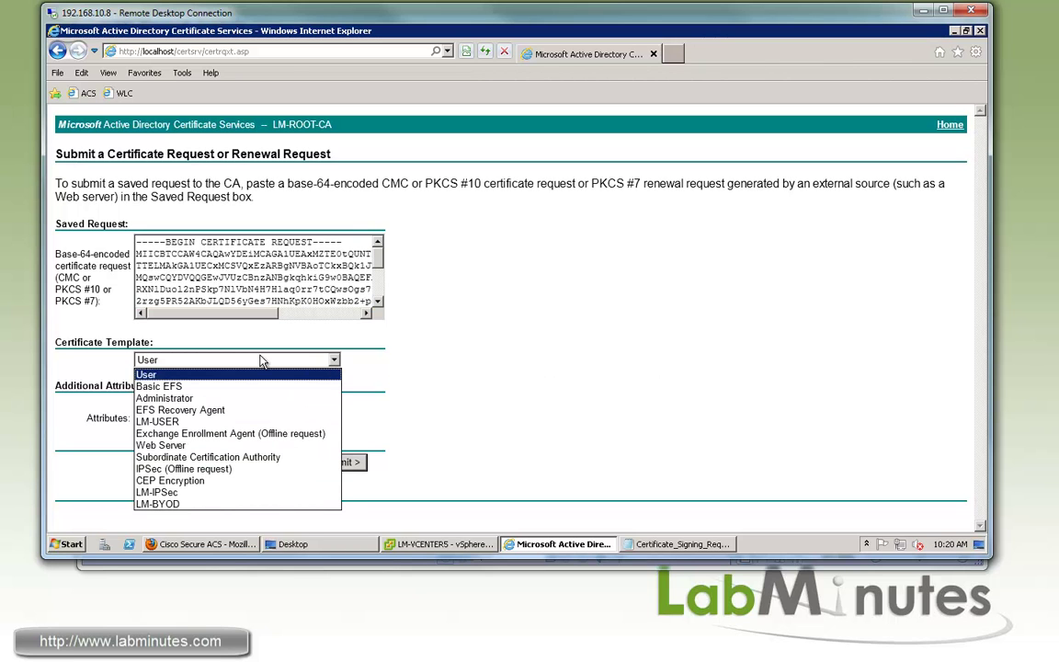
{"action": "left_click", "coordinate": [170, 444]}
{"action": "left_click", "coordinate": [355, 463]}
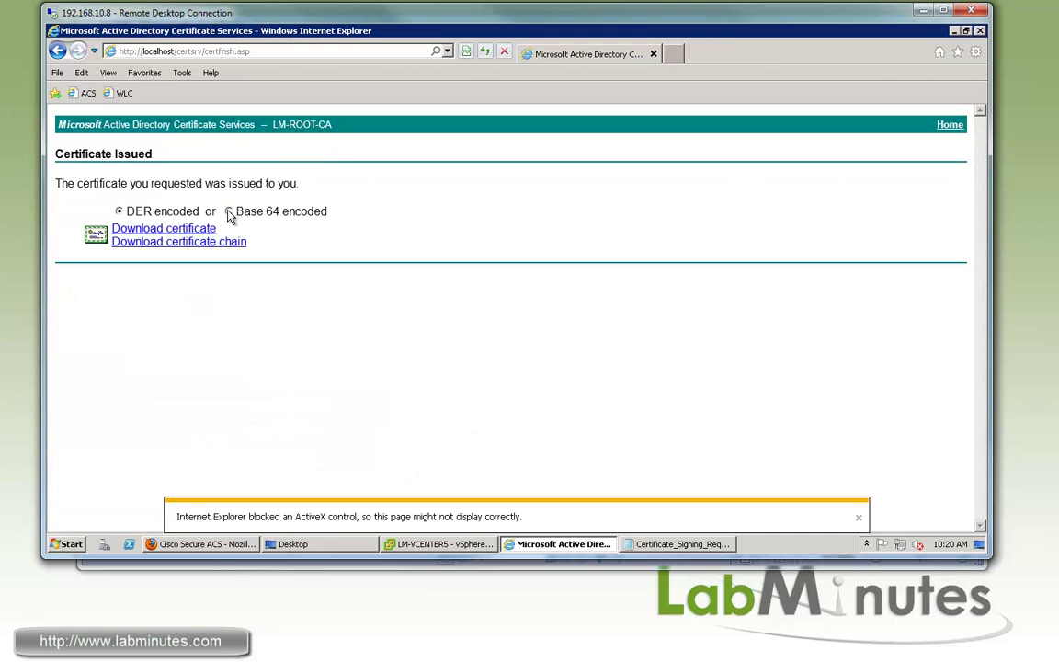
Download the issued LM-ROOT-CA certificate in Base 64 and confirm certnew (1).cer is on the Desktop.
{"action": "left_click", "coordinate": [229, 212]}
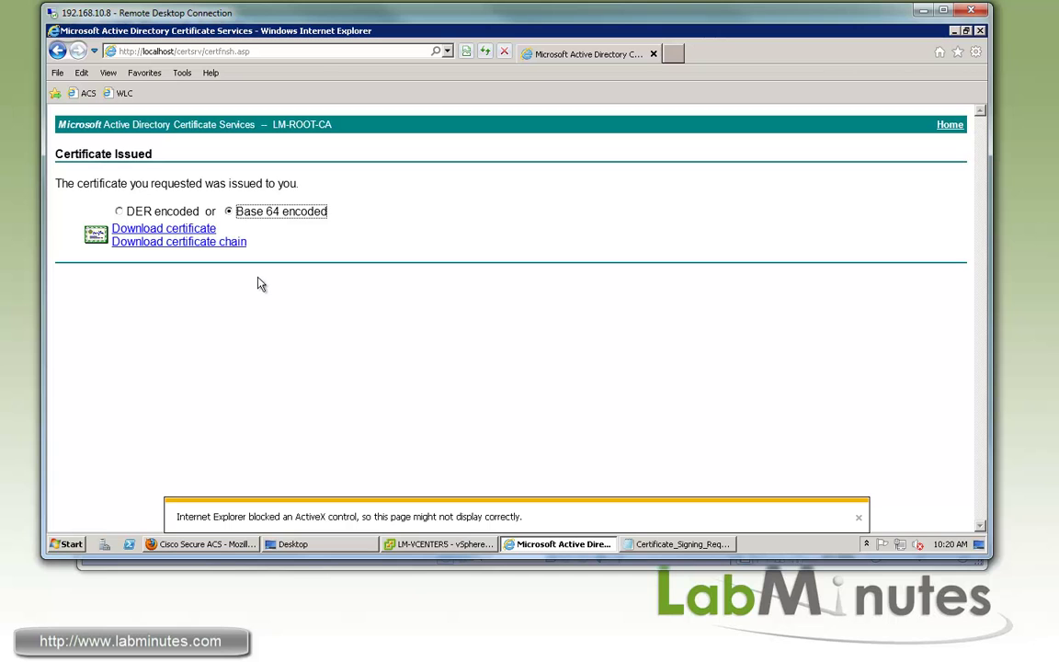
{"action": "left_click", "coordinate": [195, 230]}
{"action": "left_click", "coordinate": [754, 517]}
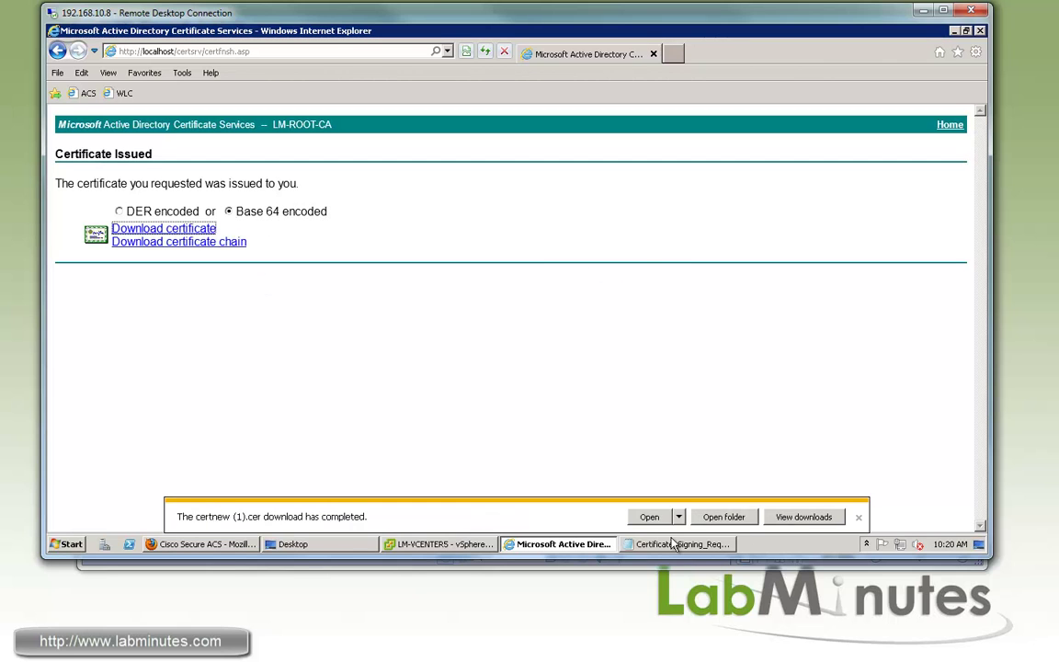
{"action": "mouse_move", "coordinate": [676, 543]}
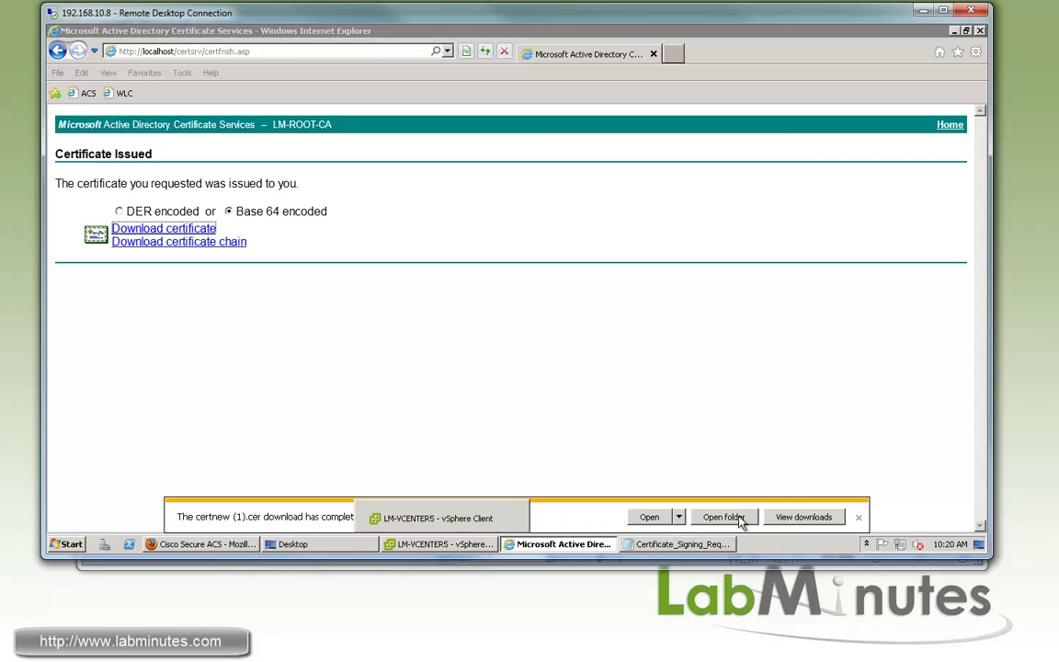
{"action": "left_click", "coordinate": [725, 513]}
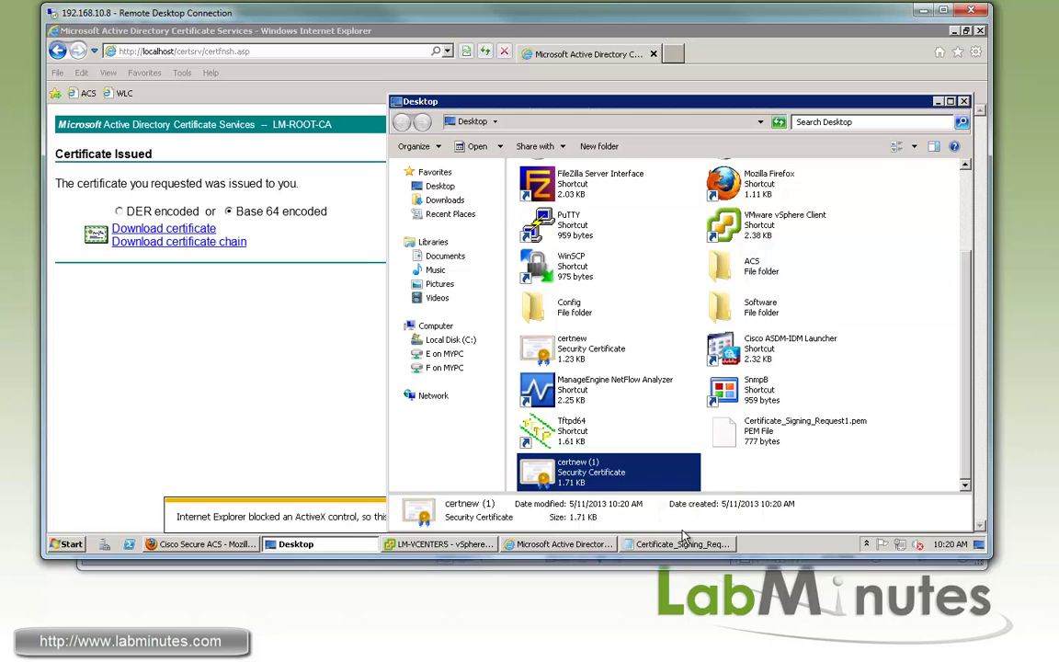
{"action": "left_click", "coordinate": [938, 101]}
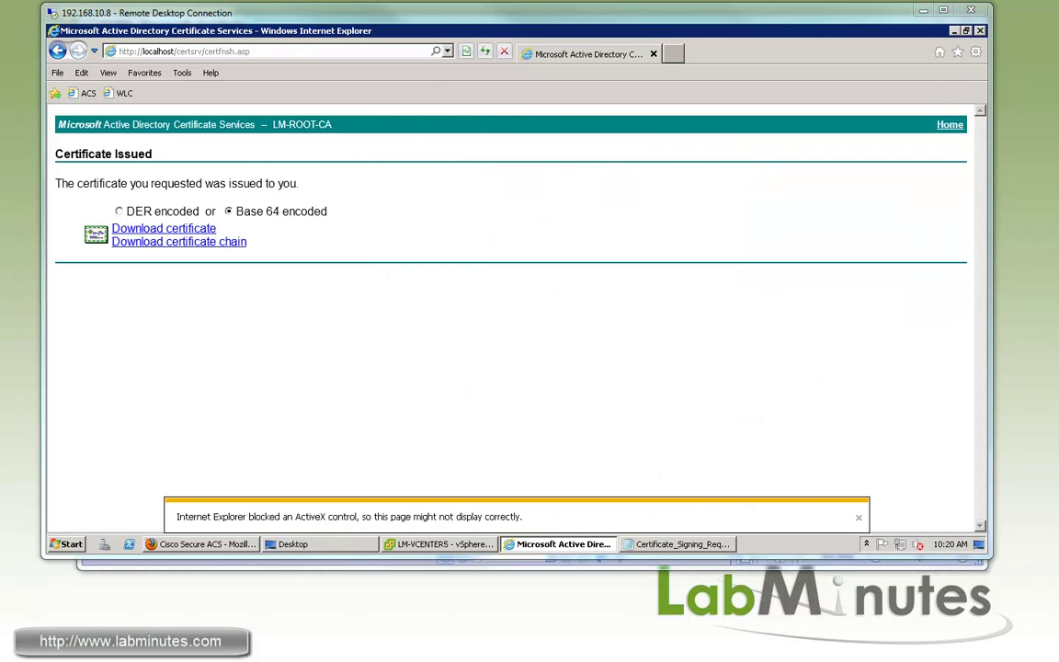
In ACS Local Certificates, add a new certificate using Bind CA Signed Certificate.
{"action": "left_click", "coordinate": [202, 544]}
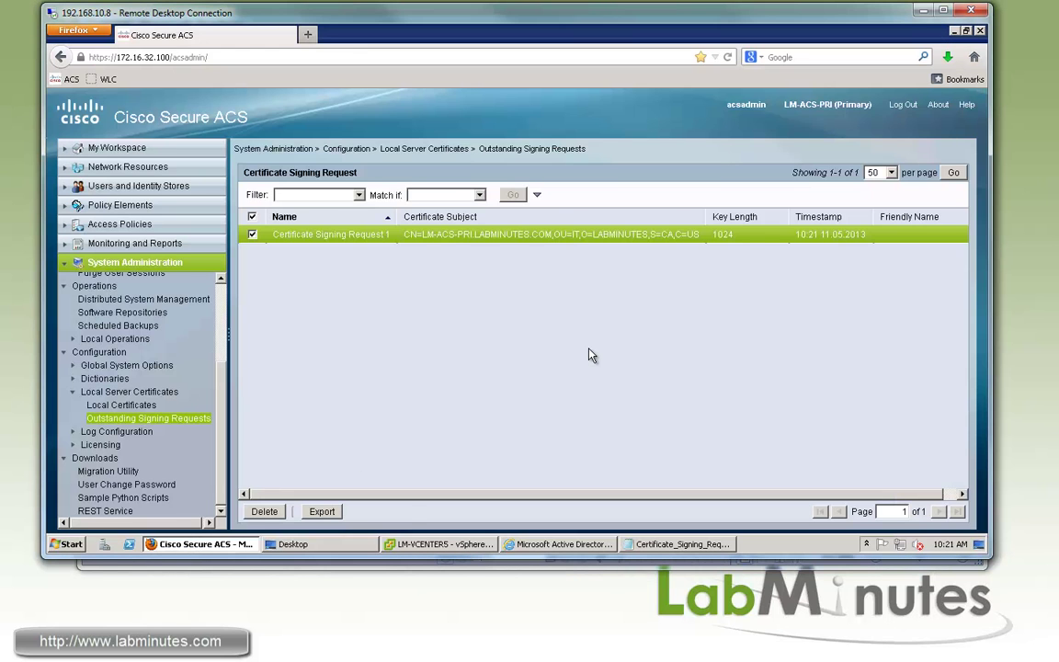
{"action": "left_click", "coordinate": [121, 404]}
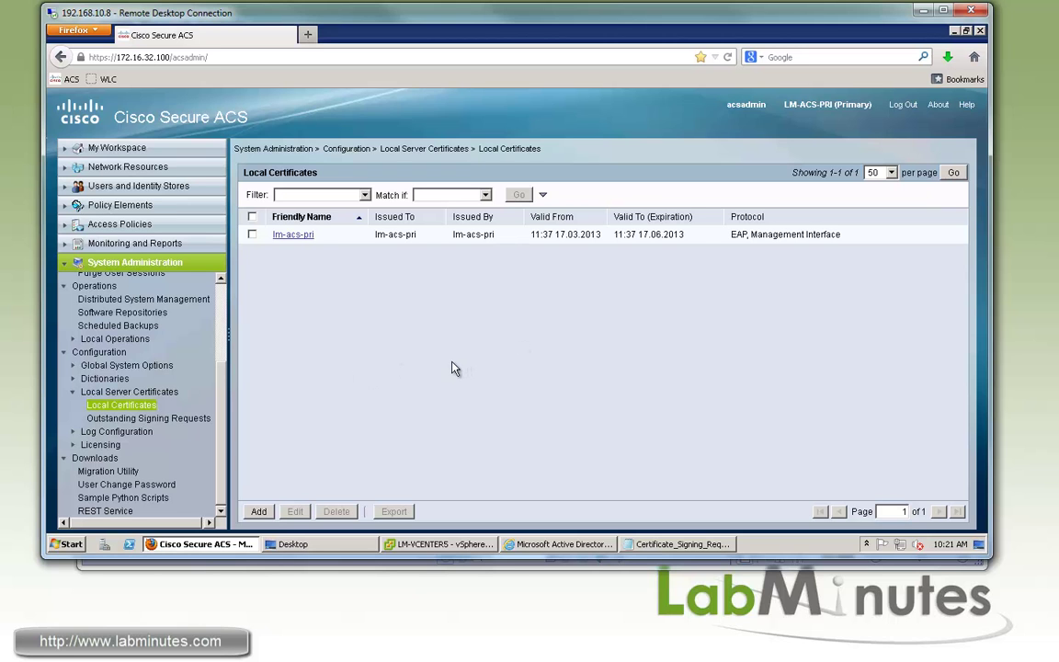
{"action": "left_click", "coordinate": [258, 511]}
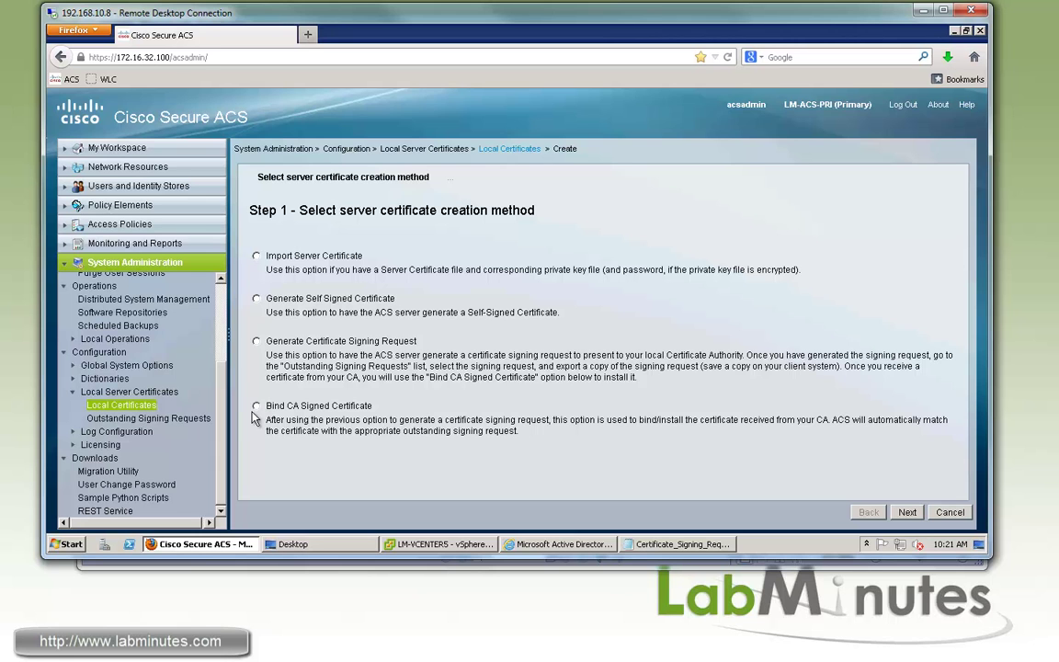
{"action": "double_click", "coordinate": [256, 407]}
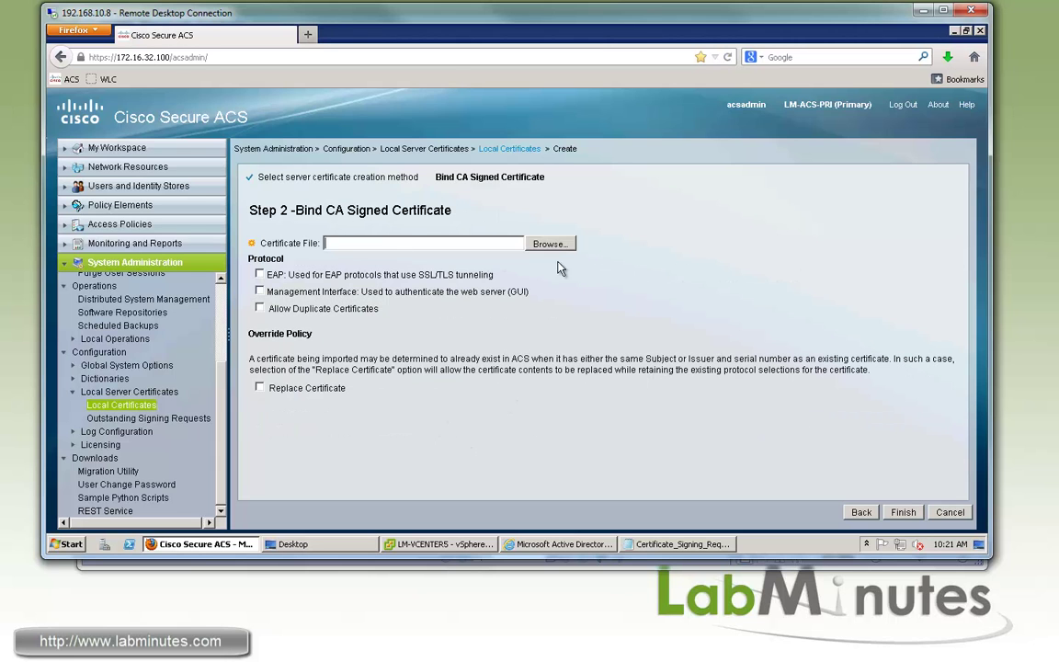
Attach certnew (1).cer from the Desktop as the certificate file to bind.
{"action": "left_click", "coordinate": [509, 243]}
{"action": "scroll", "coordinate": [539, 267], "scroll_direction": "down", "scroll_amount": 5}
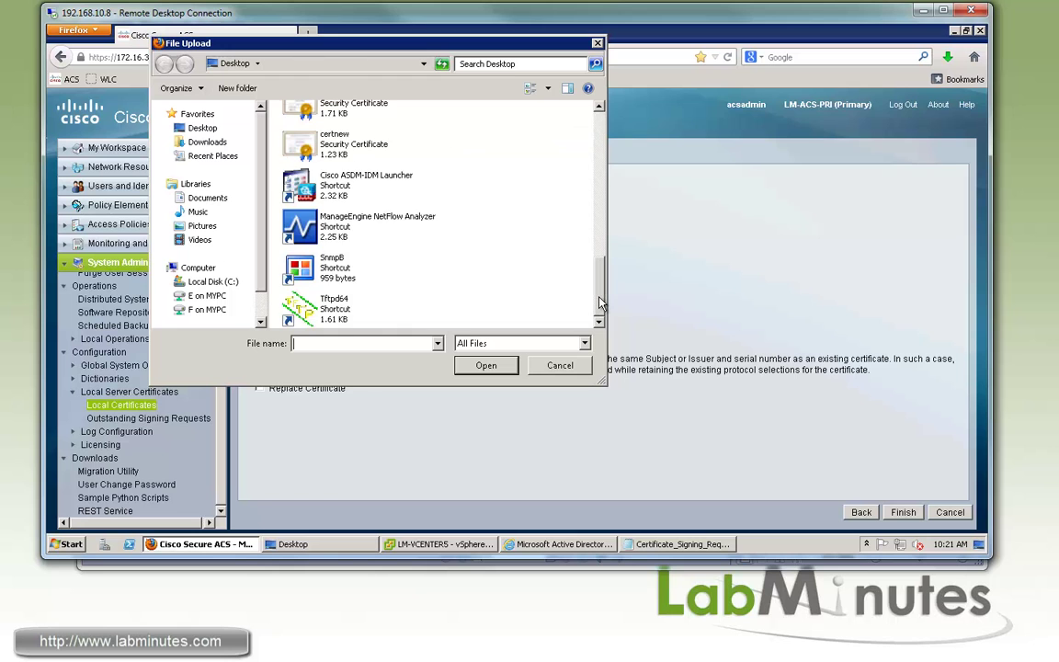
{"action": "scroll", "coordinate": [348, 162], "scroll_direction": "up", "scroll_amount": 1}
{"action": "left_click", "coordinate": [347, 163]}
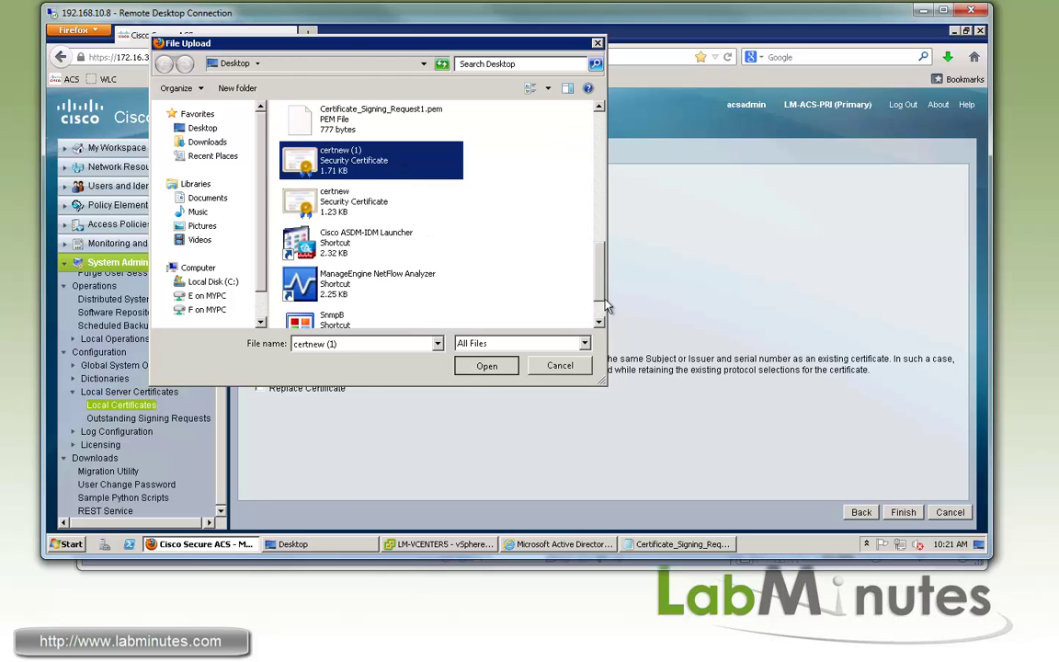
{"action": "left_click", "coordinate": [486, 366]}
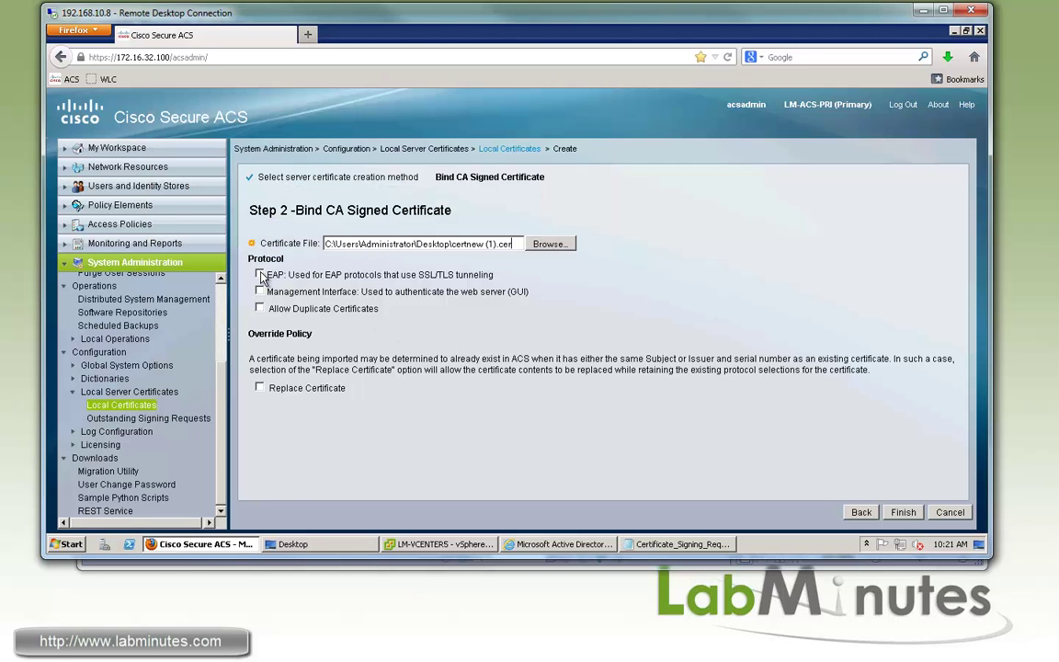
Bind the certificate for EAP and Management Interface, finish, and accept the ACS restart.
{"action": "left_click", "coordinate": [261, 274]}
{"action": "left_click_drag", "start_coordinate": [268, 292], "coordinate": [438, 292]}
{"action": "left_click", "coordinate": [289, 292]}
{"action": "left_click", "coordinate": [260, 291]}
{"action": "left_click", "coordinate": [903, 512]}
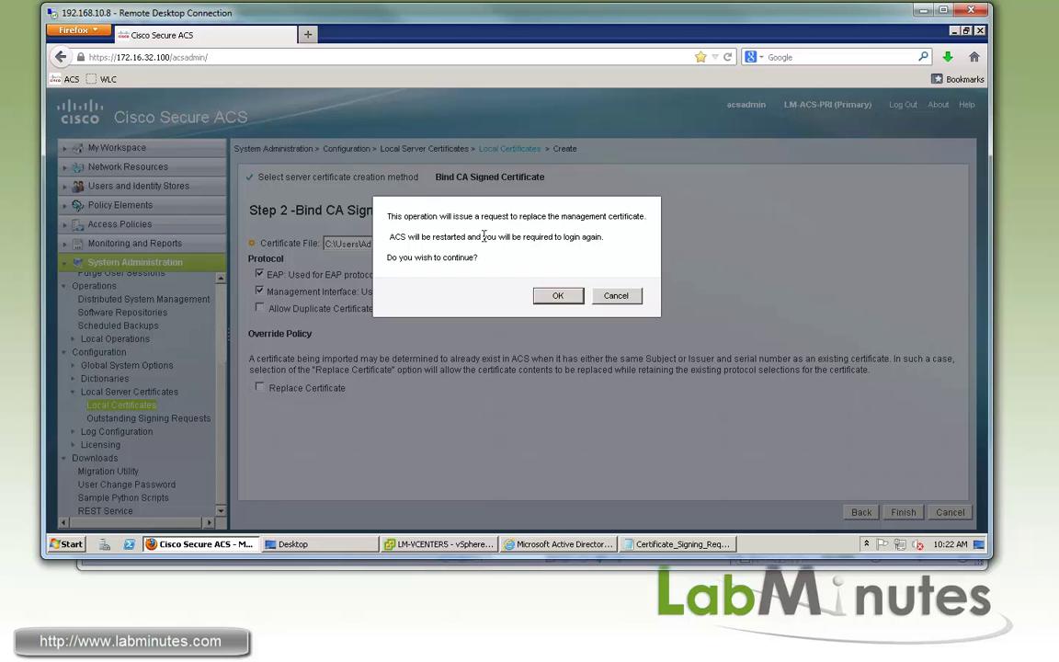
{"action": "left_click", "coordinate": [557, 296]}
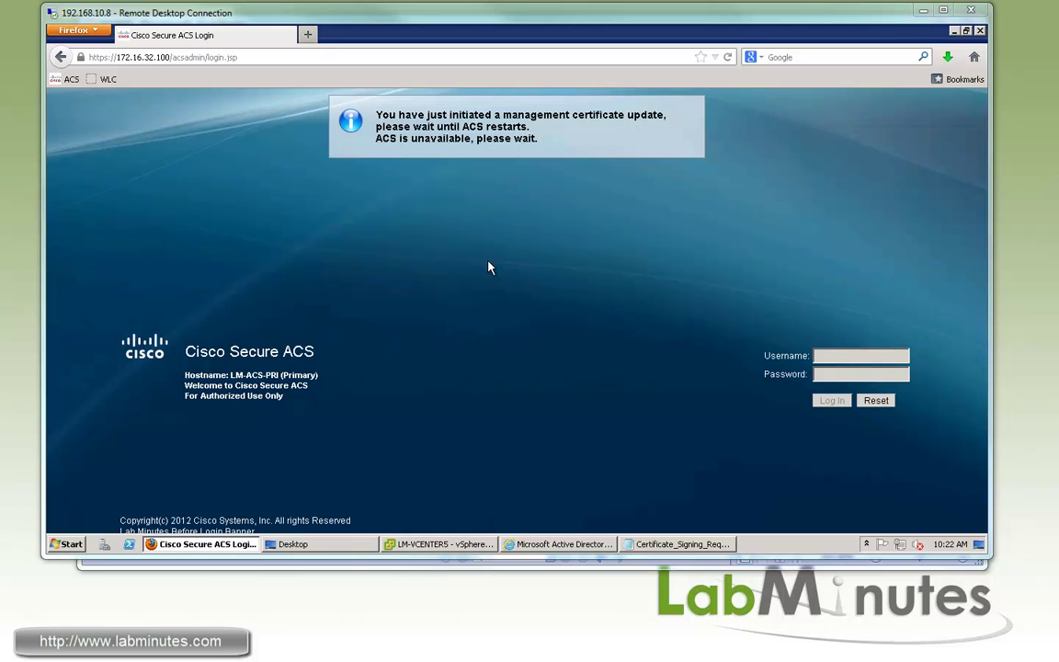
Launch PuTTY and log in to the saved LM-ACS session with the admin account.
{"action": "left_click", "coordinate": [213, 544]}
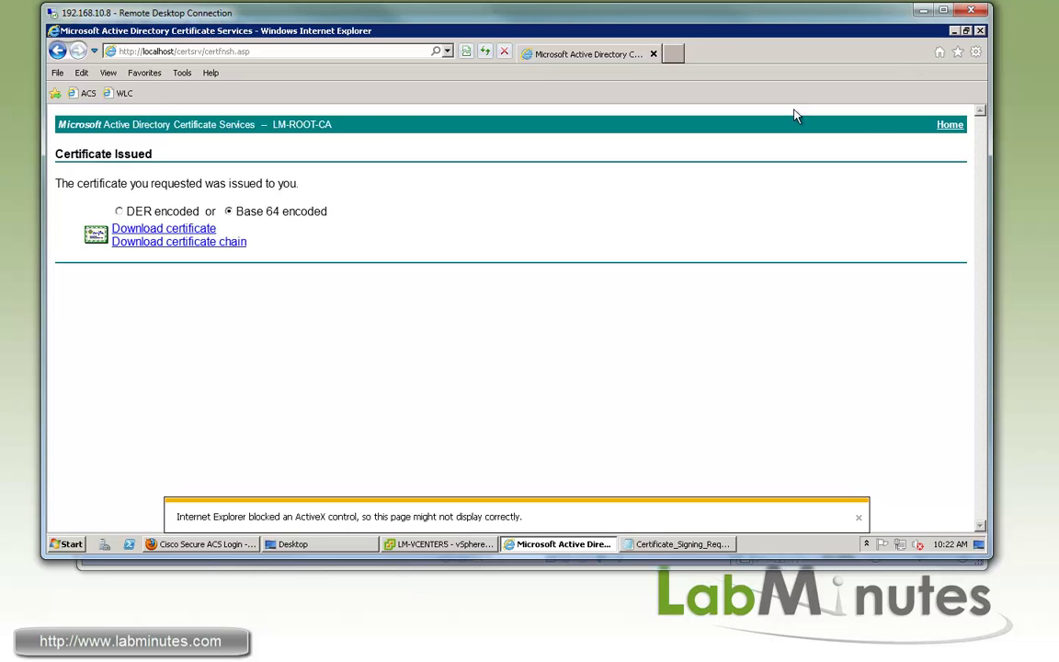
{"action": "left_click", "coordinate": [563, 543]}
{"action": "double_click", "coordinate": [73, 483]}
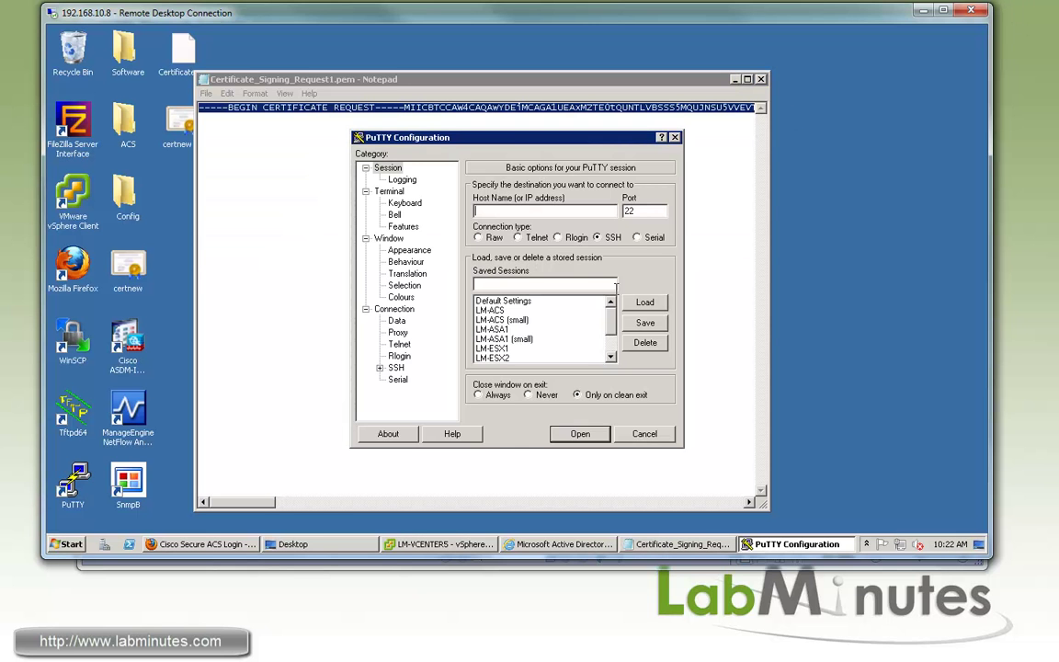
{"action": "key", "text": "Return"}
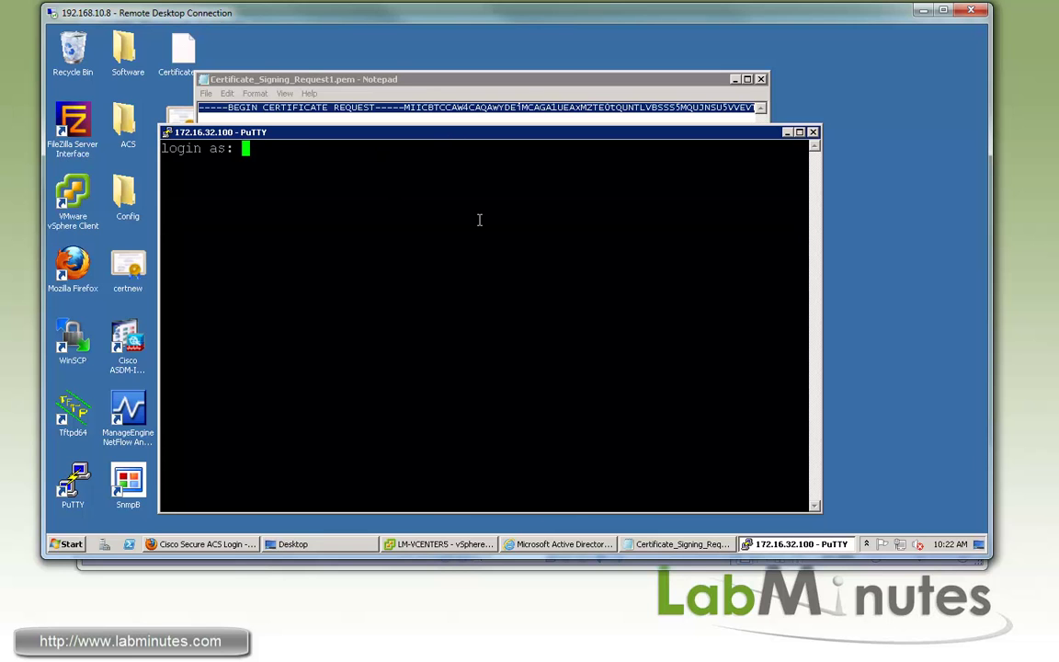
{"action": "type", "text": "admin"}
{"action": "key", "text": "Return"}
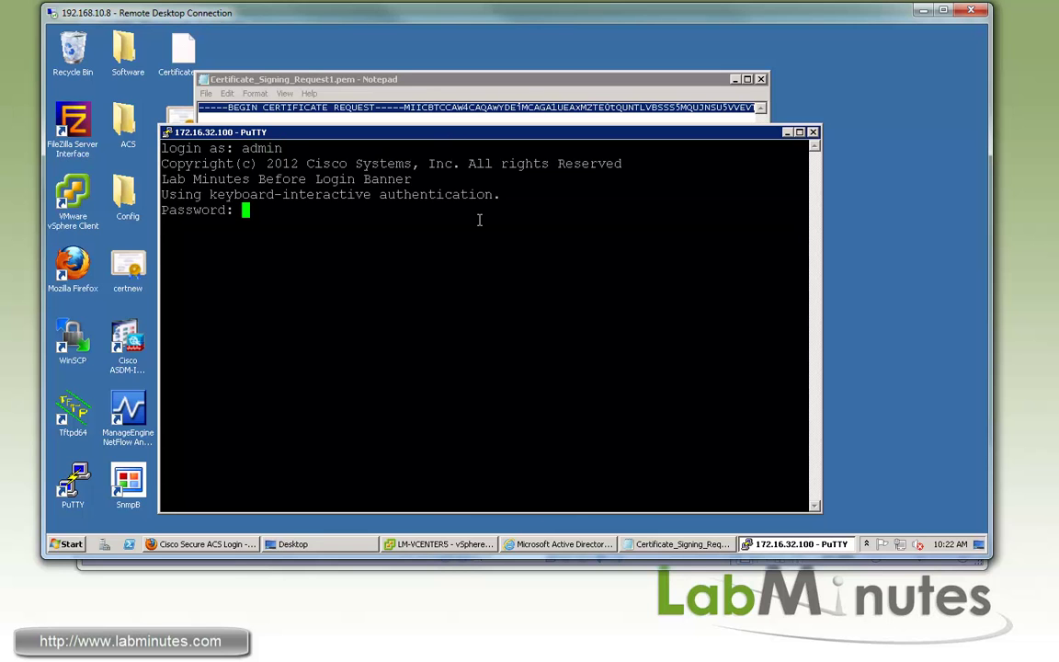
{"action": "key", "text": "Return"}
{"action": "key", "text": "Return"}
{"action": "key", "text": "Return"}
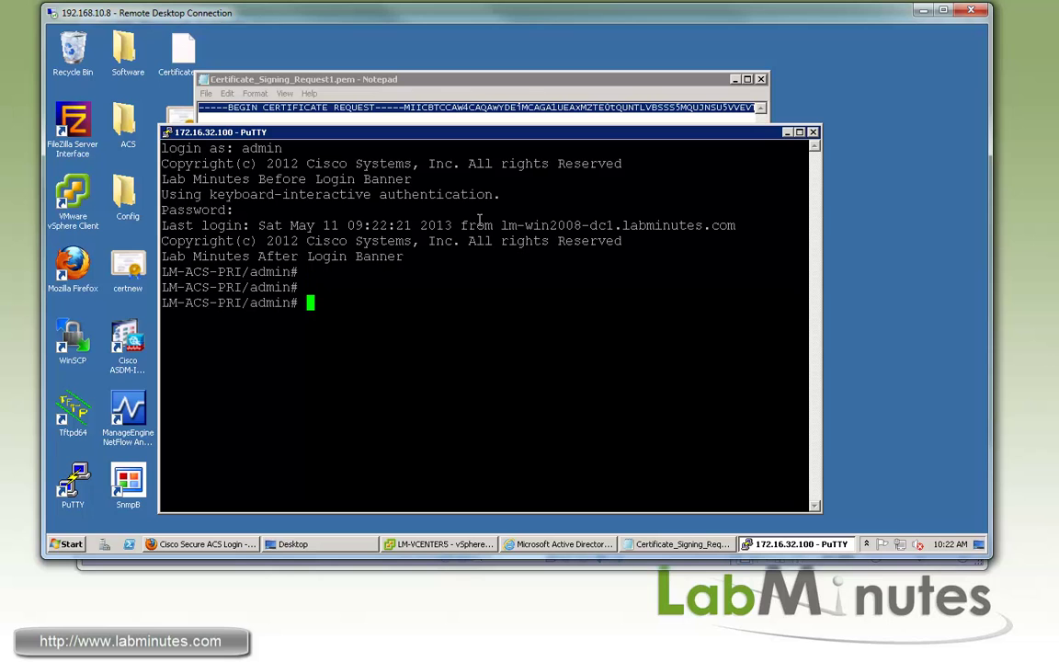
Run 'sh application status acs' and check the management process status.
{"action": "type", "text": "sh application status acs"}
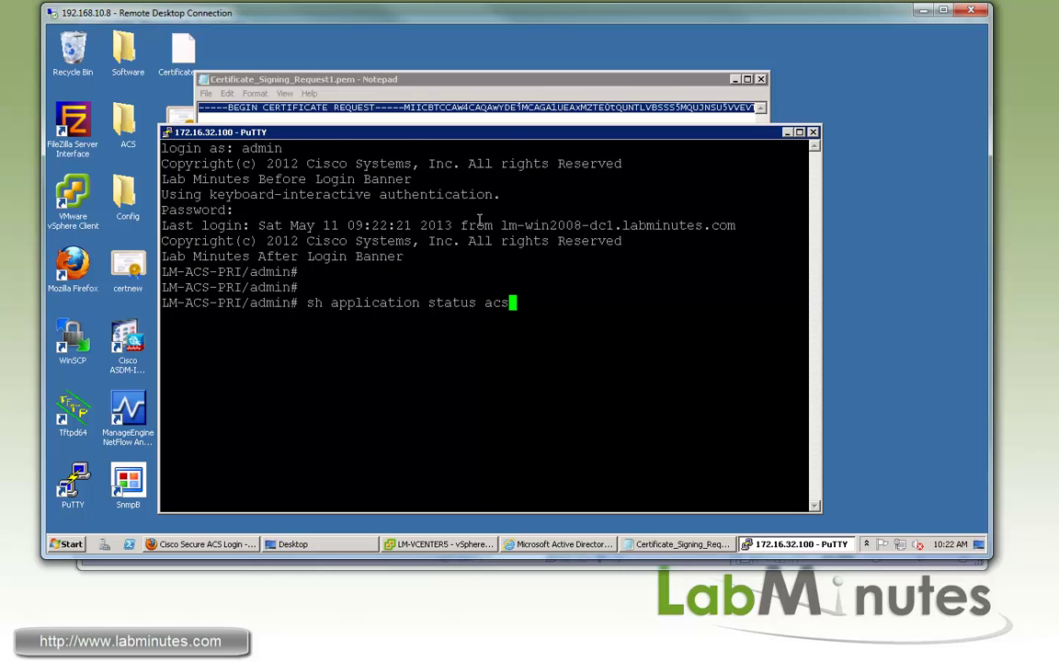
{"action": "key", "text": "Return"}
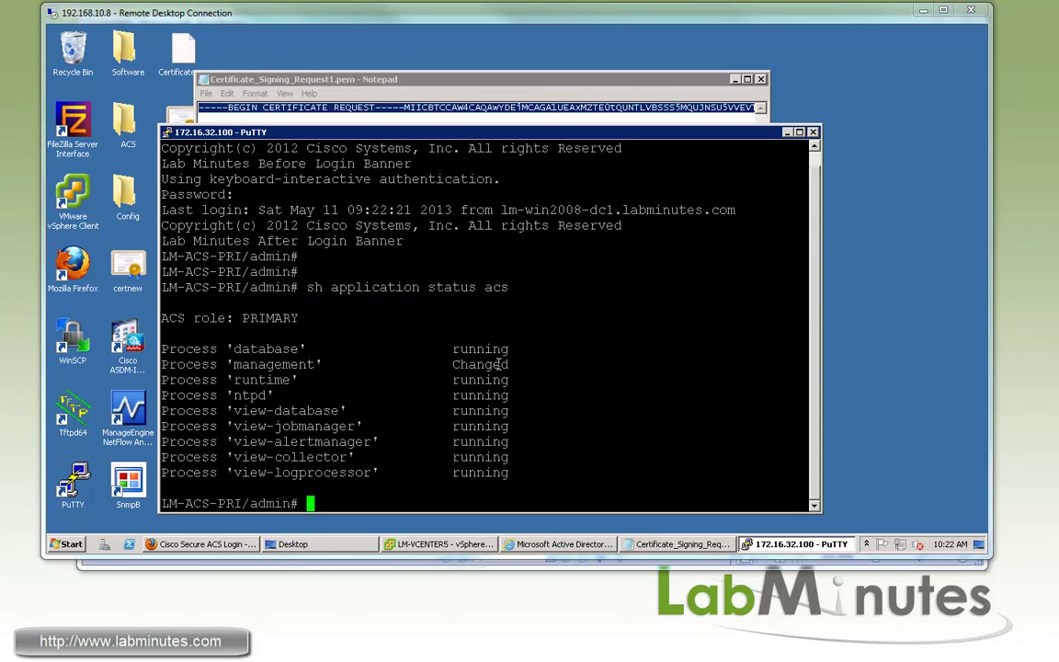
{"action": "left_click_drag", "start_coordinate": [497, 364], "coordinate": [453, 364]}
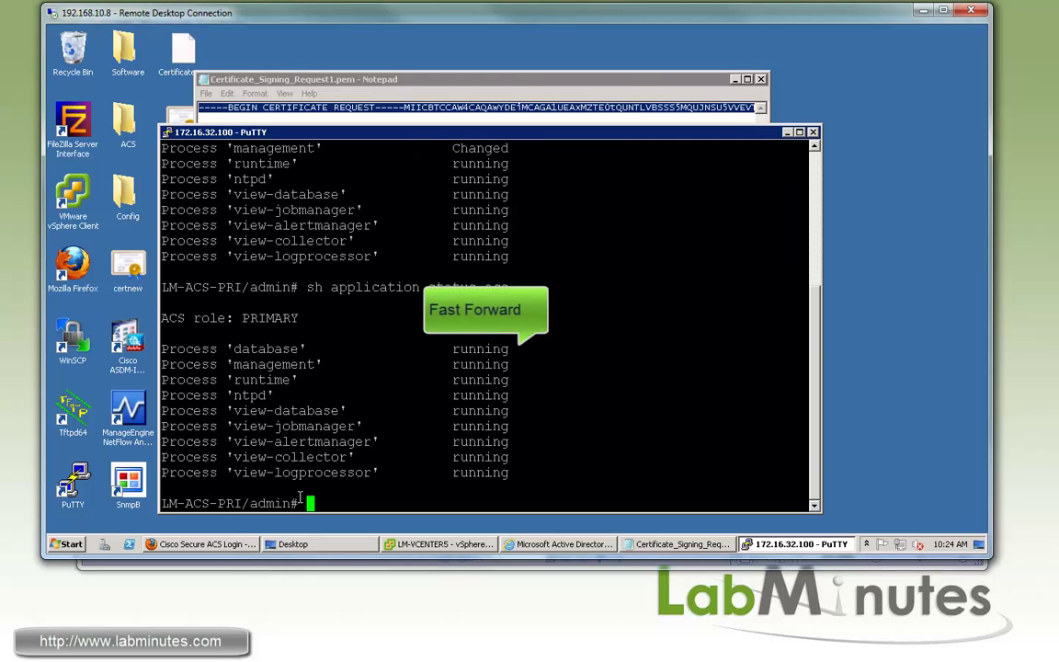
Reload the ACS admin URL and add a Firefox security exception for the new LM-ACS-PRI certificate.
{"action": "left_click", "coordinate": [202, 543]}
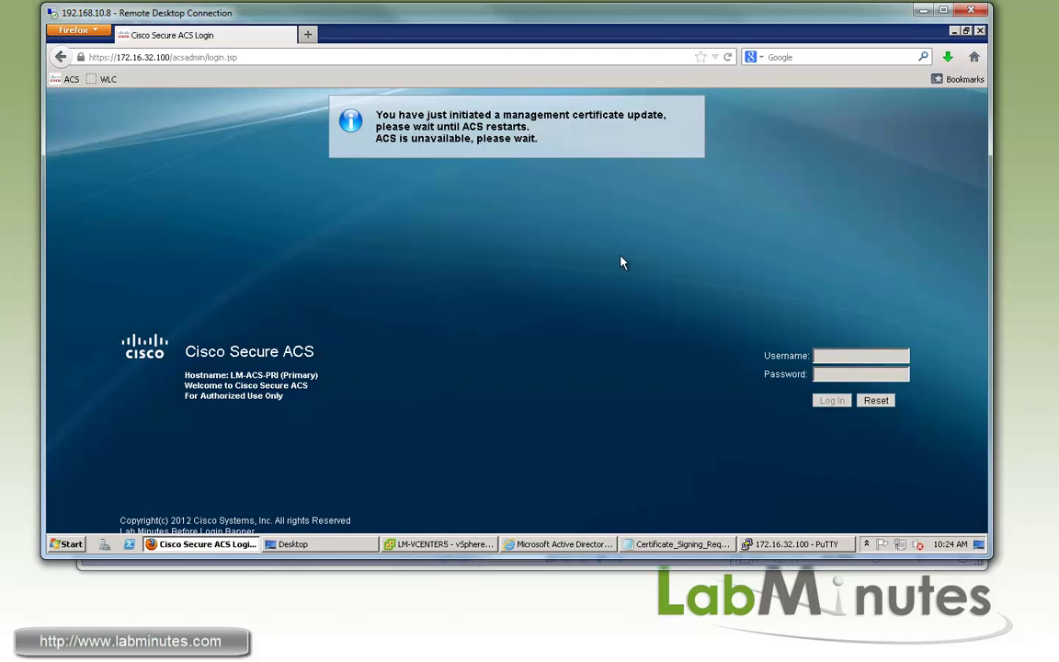
{"action": "left_click", "coordinate": [243, 55]}
{"action": "key", "text": "Return"}
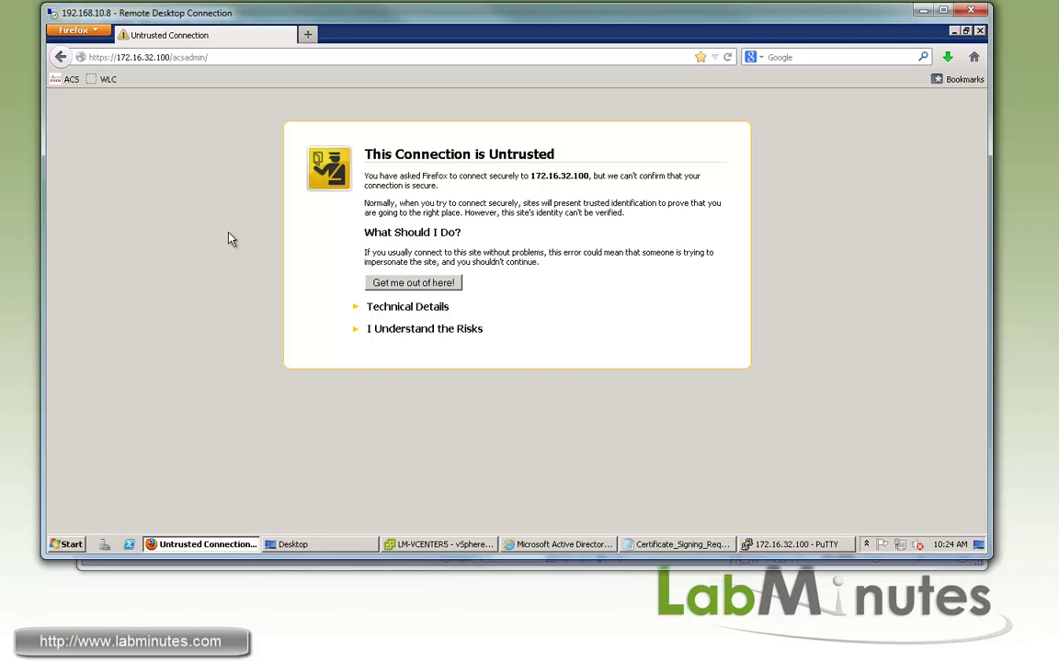
{"action": "left_click", "coordinate": [352, 333]}
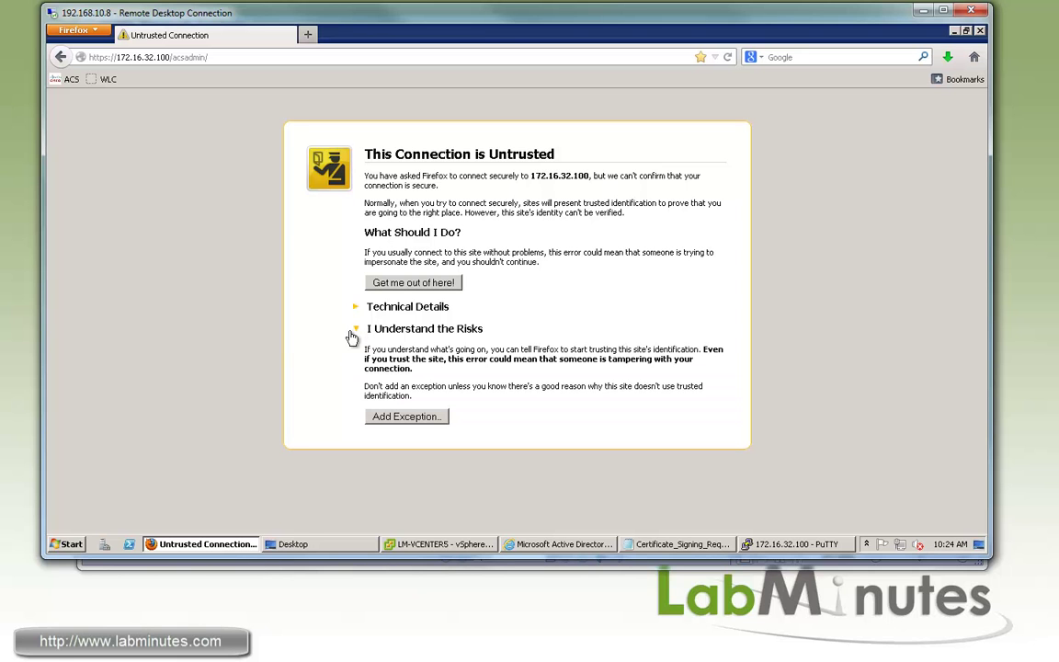
{"action": "left_click", "coordinate": [423, 419]}
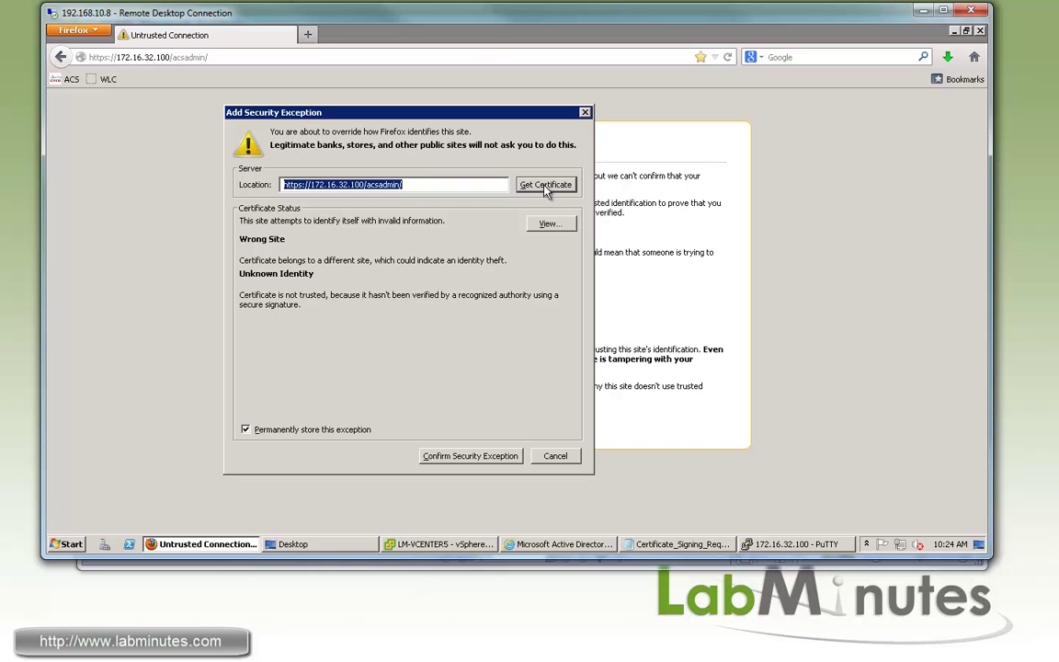
{"action": "left_click", "coordinate": [550, 224]}
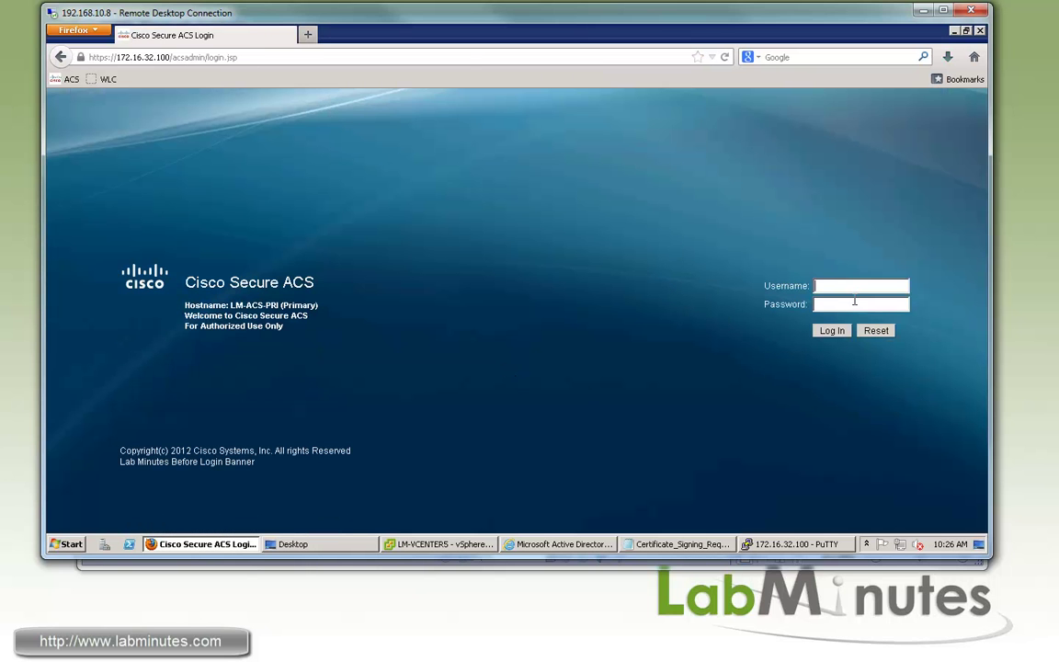
Log back in to Cisco Secure ACS with the admin username and password.
{"action": "left_click", "coordinate": [859, 286]}
{"action": "type", "text": "acsadmin"}
{"action": "key", "text": "Tab"}
{"action": "type", "text": "Cisco123"}
{"action": "key", "text": "Return"}
Open Local Certificates and highlight LM-ACS-PRI.LABMINUTES.COM bound to EAP and Management Interface.
{"action": "scroll", "coordinate": [218, 446], "scroll_direction": "down", "scroll_amount": 2}
{"action": "scroll", "coordinate": [183, 421], "scroll_direction": "down", "scroll_amount": 1}
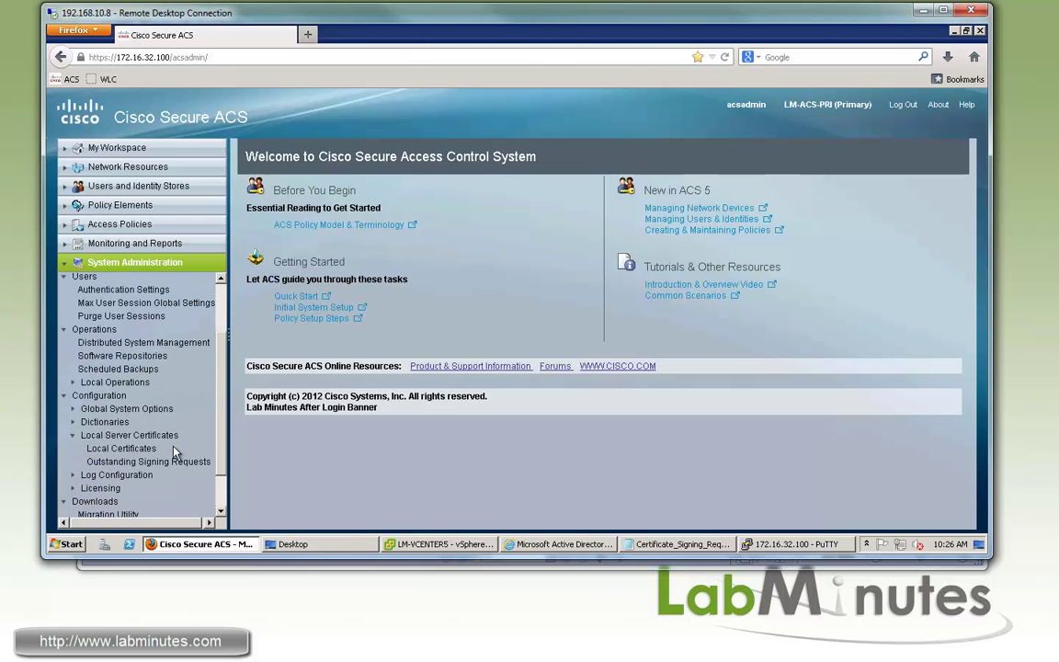
{"action": "left_click", "coordinate": [114, 449]}
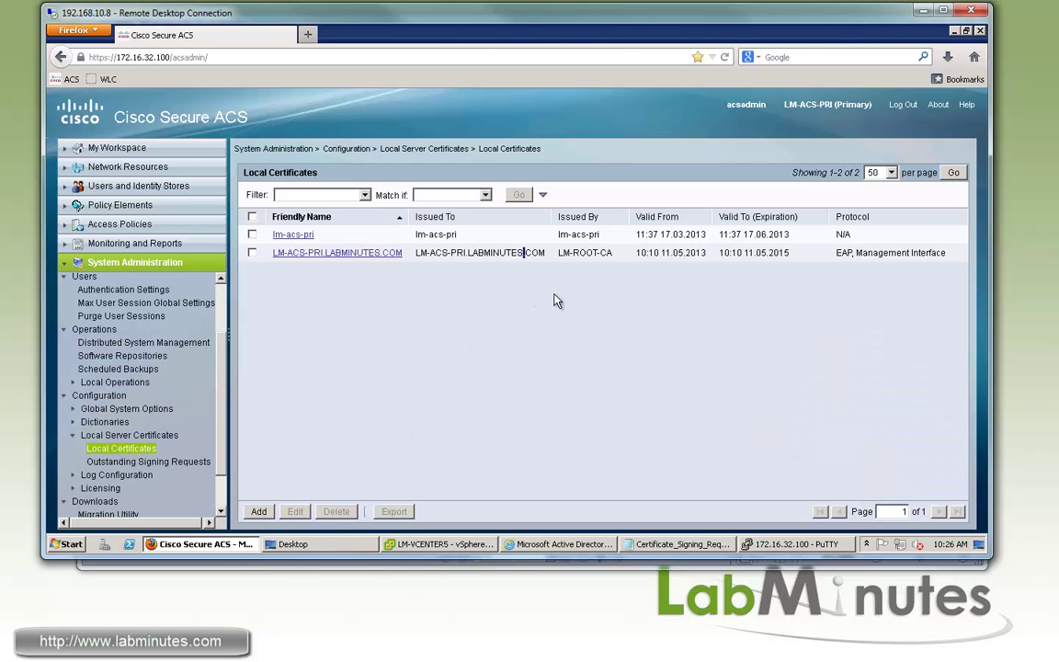
{"action": "left_click_drag", "start_coordinate": [442, 253], "coordinate": [526, 258]}
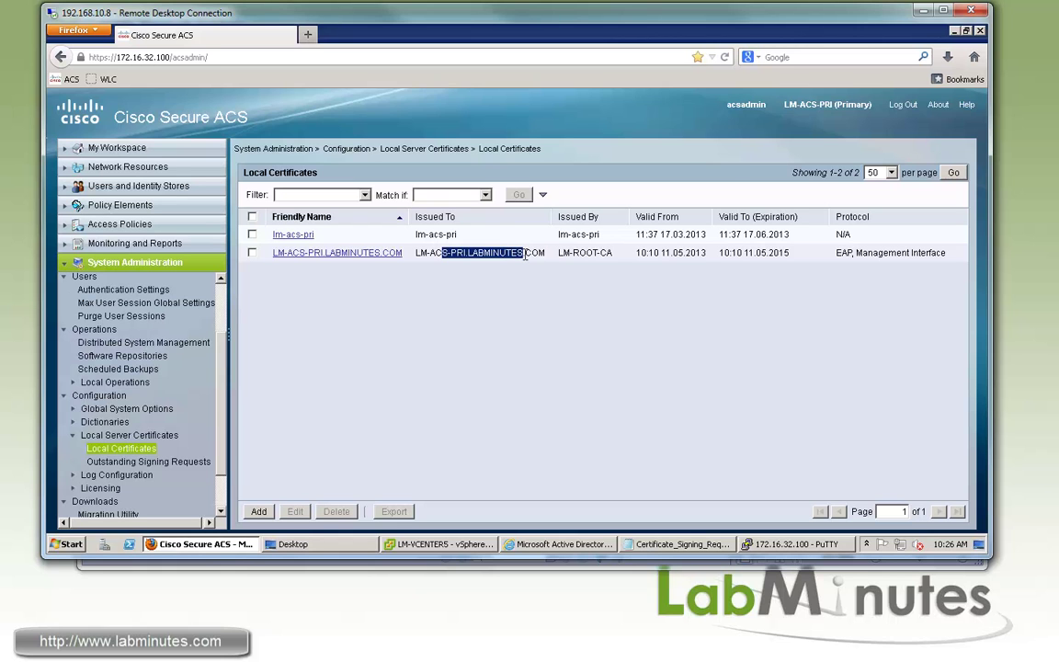
{"action": "left_click", "coordinate": [839, 253]}
{"action": "double_click", "coordinate": [844, 253]}
{"action": "left_click_drag", "start_coordinate": [881, 253], "coordinate": [937, 253]}
{"action": "left_click", "coordinate": [577, 314]}
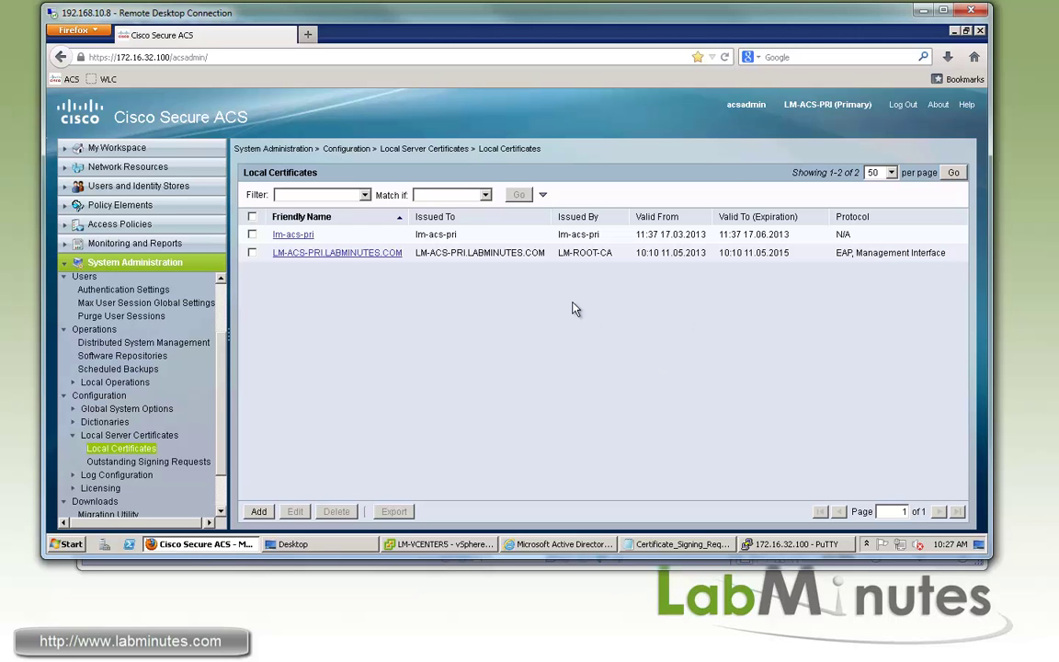